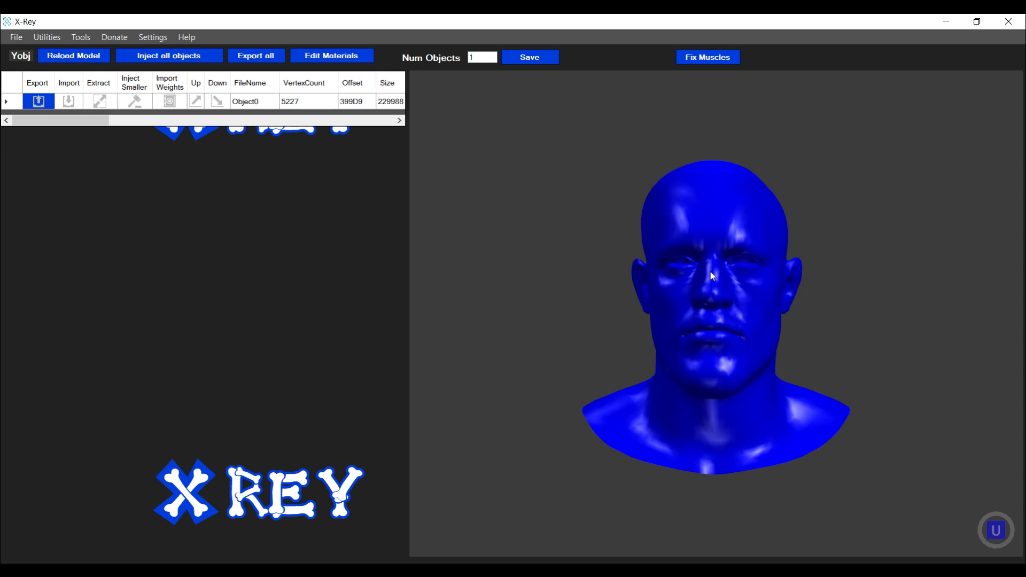
- Load the Conor McGregor head file as a UFC PS4 model in X-Rey
{"action": "left_click", "coordinate": [13, 38]}
{"action": "mouse_move", "coordinate": [34, 50]}
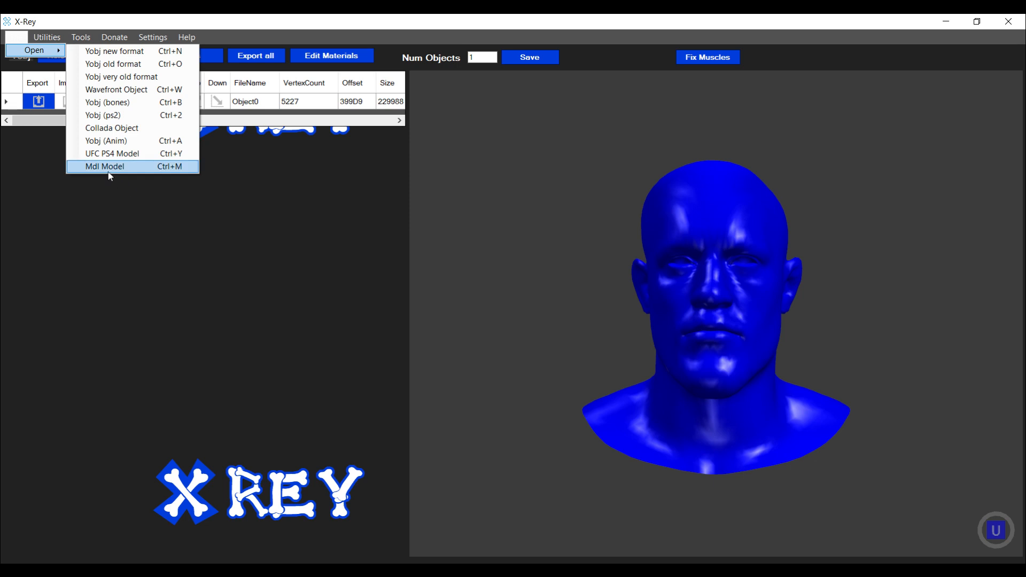
{"action": "left_click", "coordinate": [107, 153]}
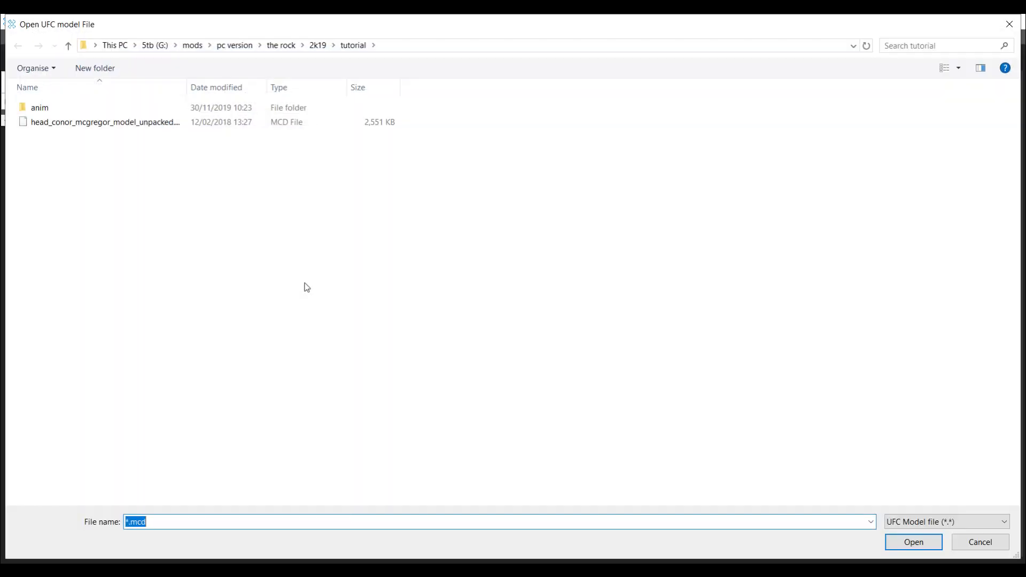
{"action": "left_click", "coordinate": [98, 121]}
{"action": "double_click", "coordinate": [97, 122]}
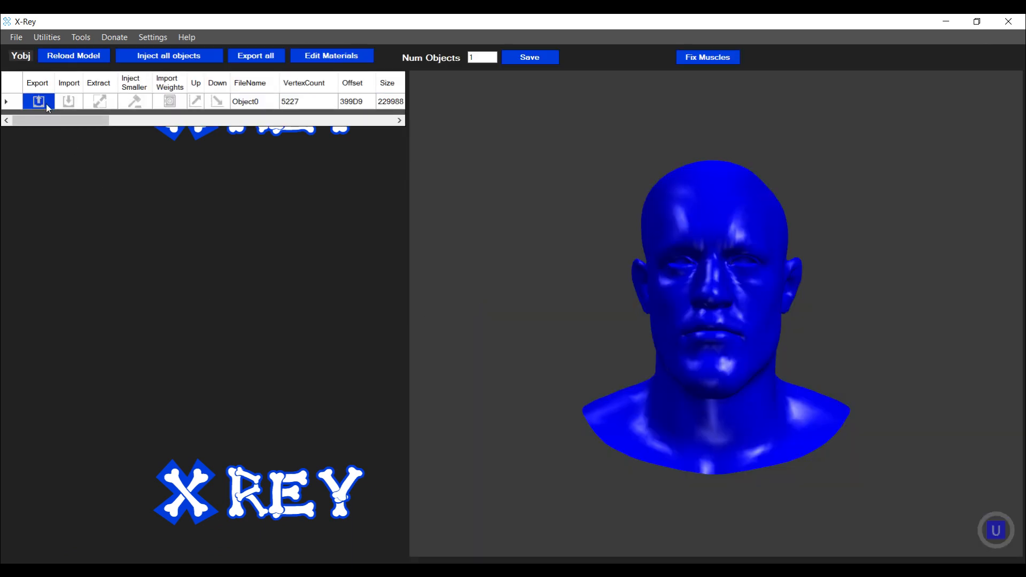
- Export Object0 over the existing Object0_connor_ufc.obj, confirming the replace
{"action": "left_click", "coordinate": [40, 101]}
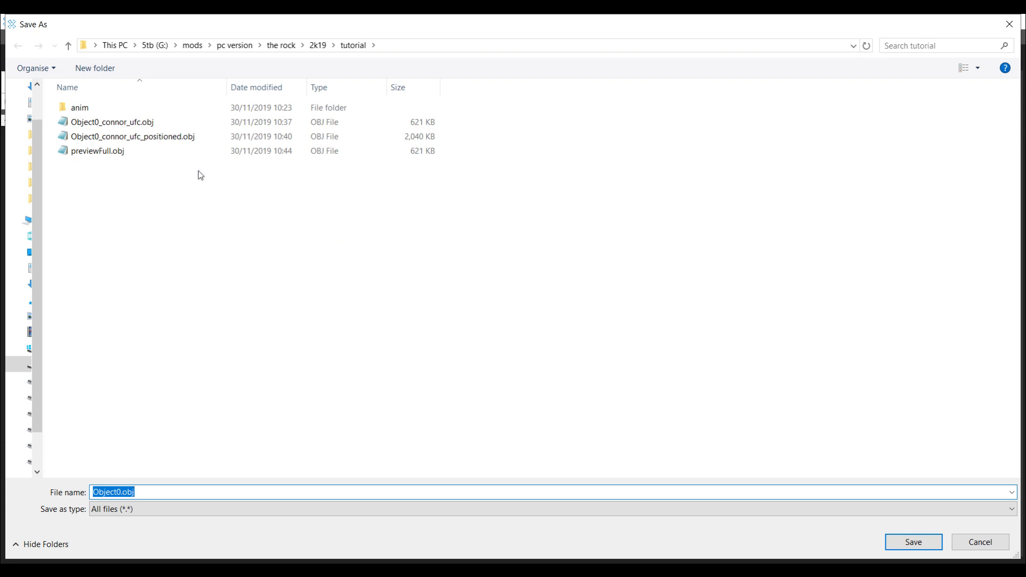
{"action": "double_click", "coordinate": [139, 121]}
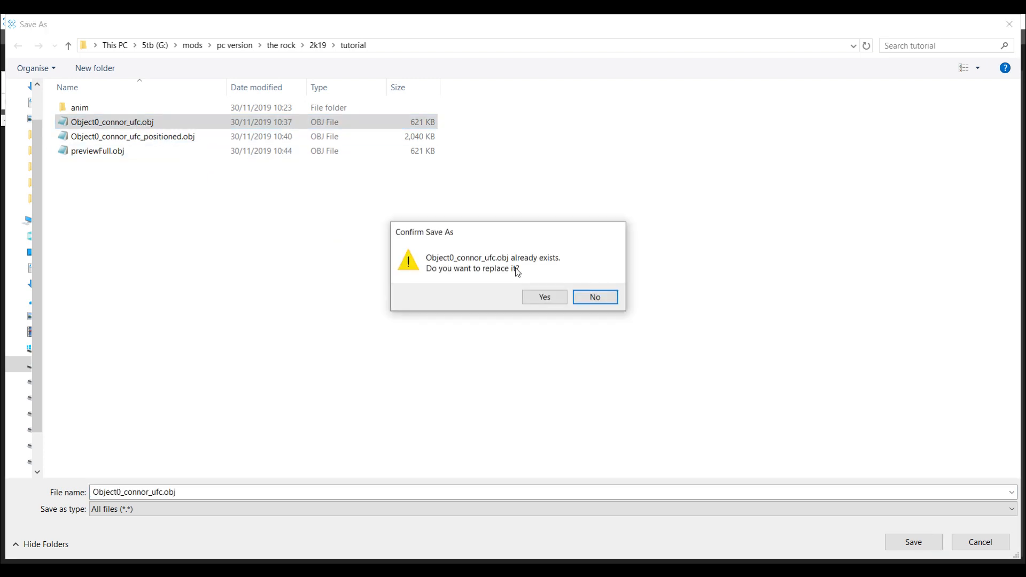
{"action": "left_click", "coordinate": [543, 296]}
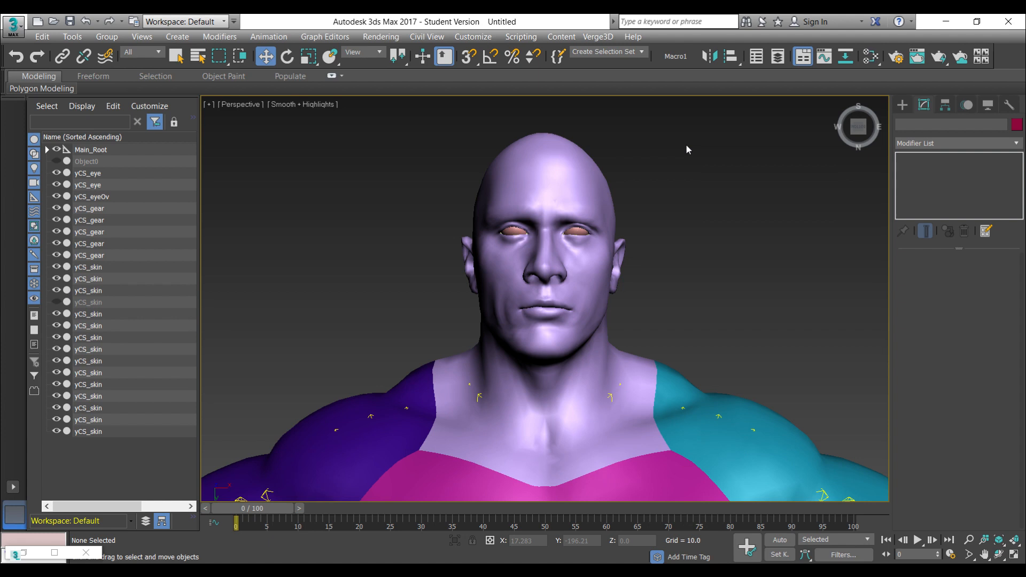
{"action": "left_click", "coordinate": [519, 36]}
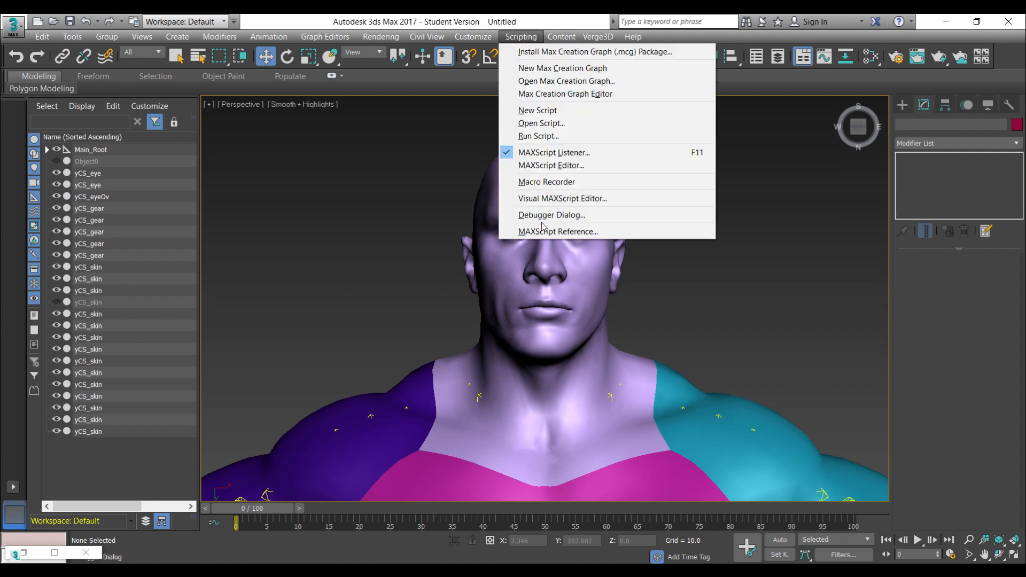
{"action": "left_click", "coordinate": [535, 138]}
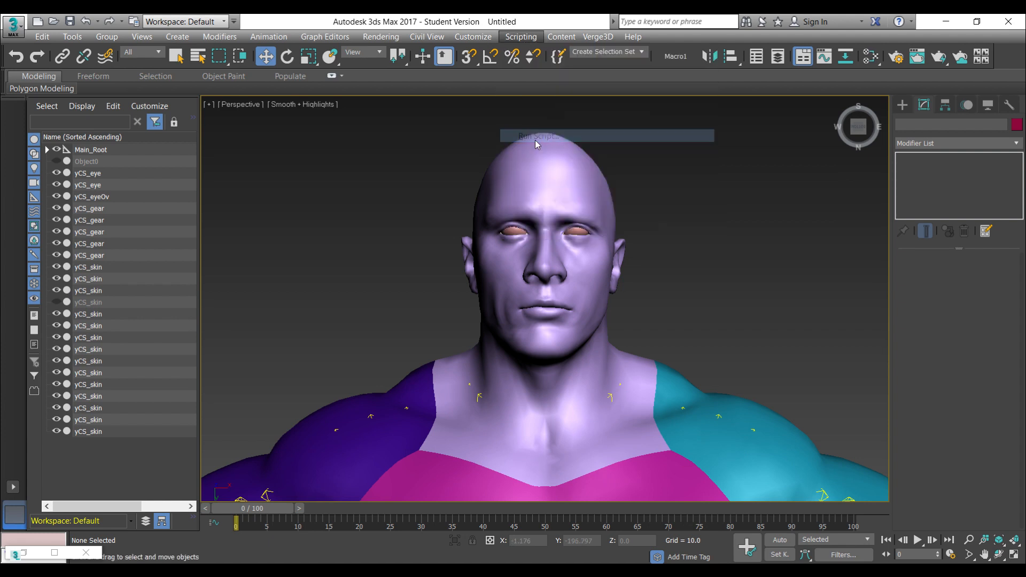
{"action": "left_click_drag", "start_coordinate": [708, 173], "coordinate": [709, 335]}
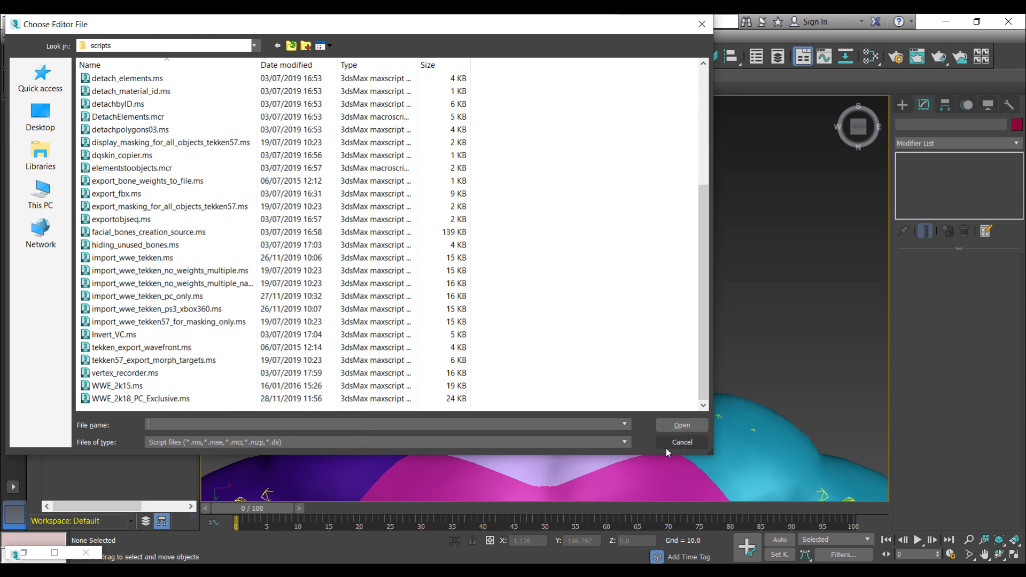
{"action": "left_click", "coordinate": [680, 442]}
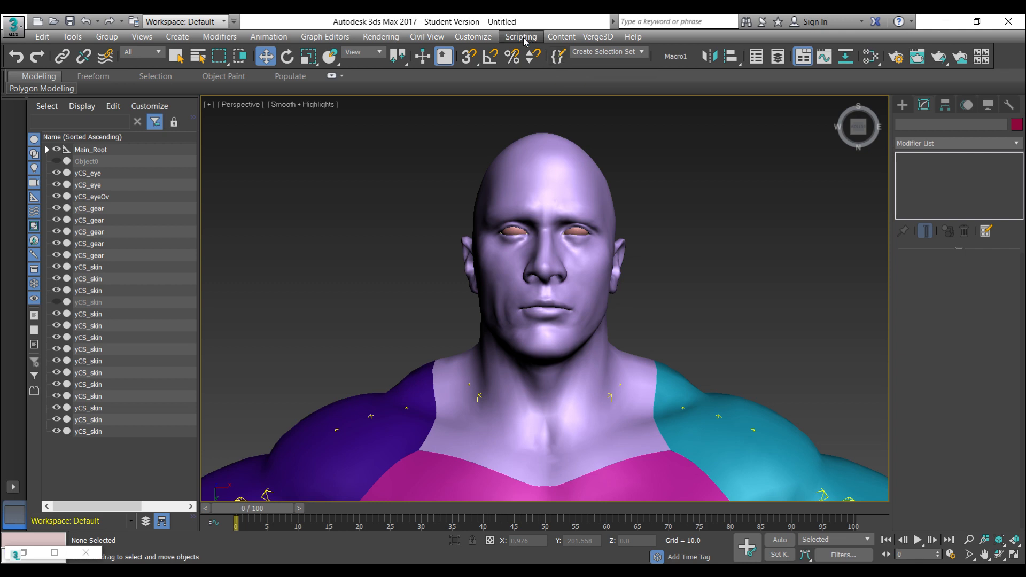
- Import Object0_connor_ufc_positioned.obj with default OBJ options, accepting the name Object001
{"action": "left_click", "coordinate": [14, 24]}
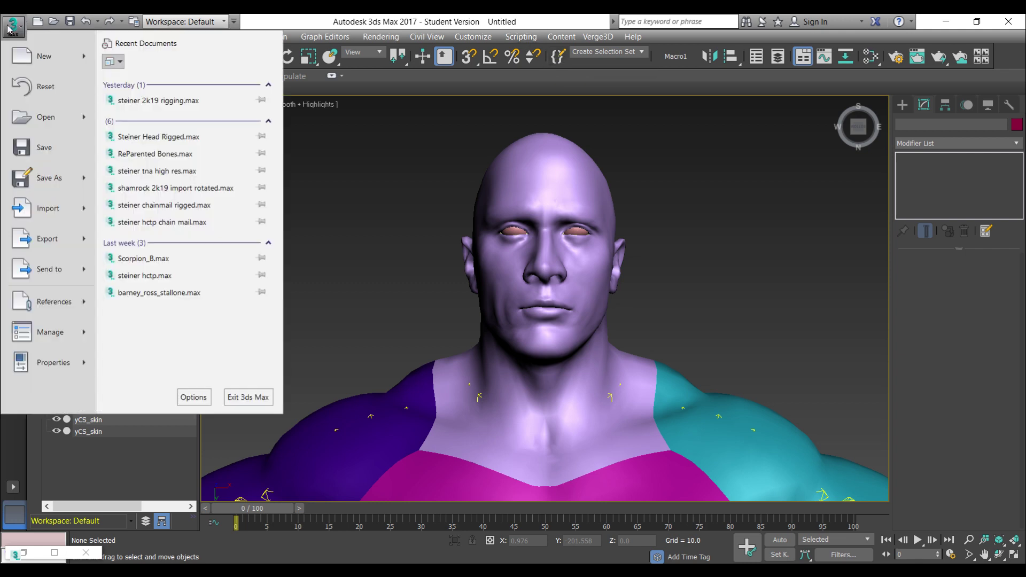
{"action": "left_click", "coordinate": [37, 221]}
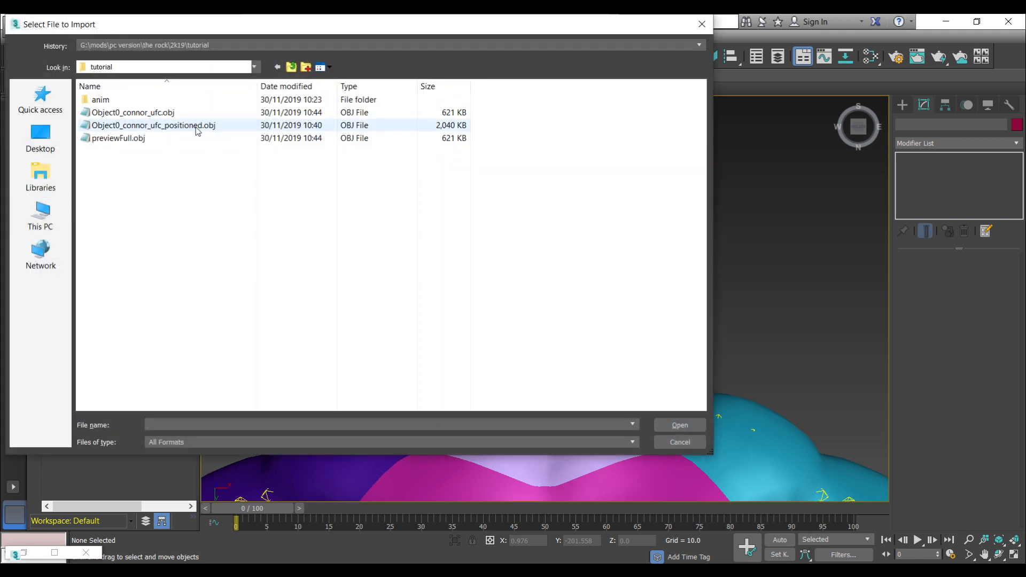
{"action": "double_click", "coordinate": [196, 128]}
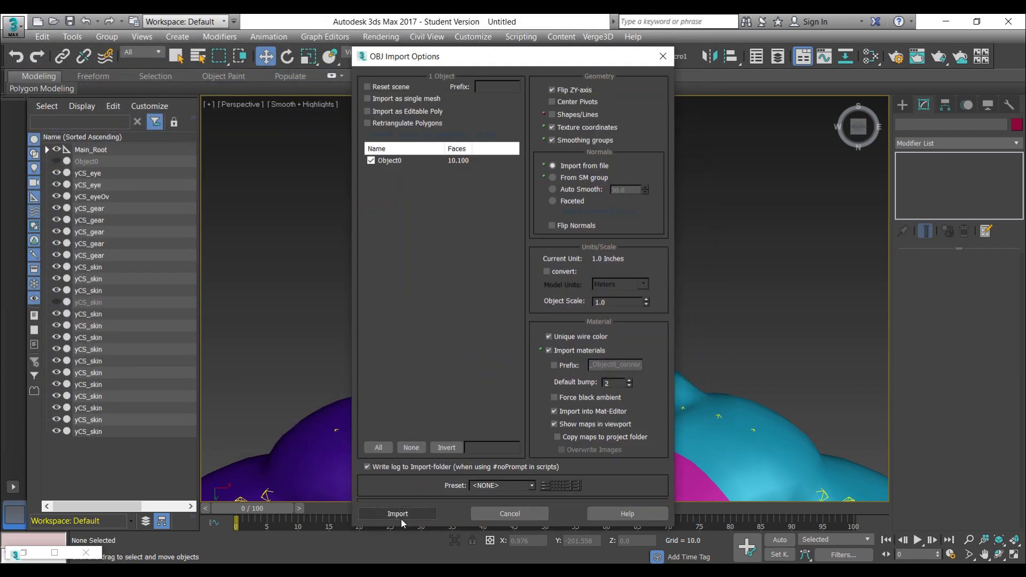
{"action": "left_click", "coordinate": [400, 513]}
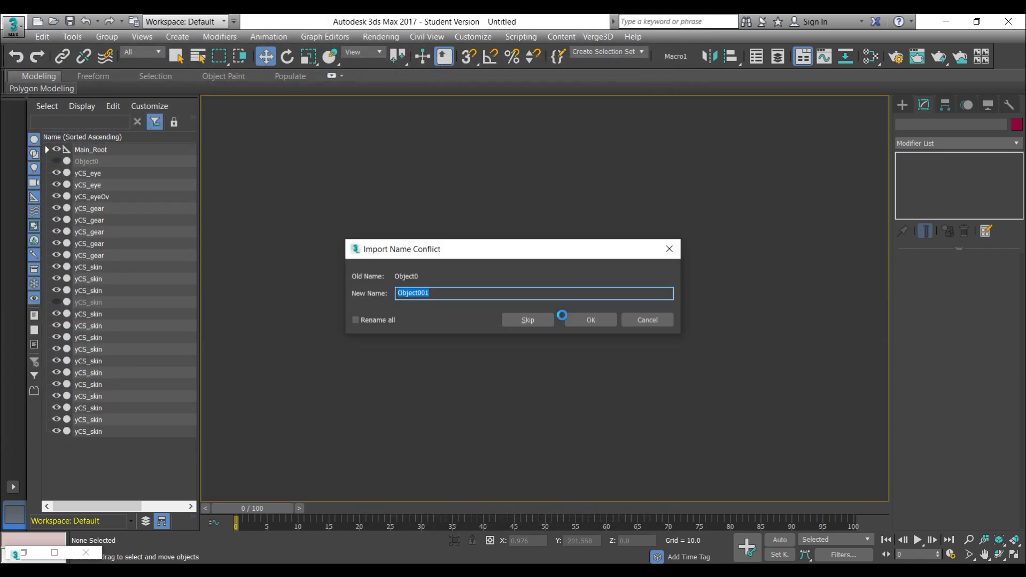
{"action": "left_click", "coordinate": [589, 319]}
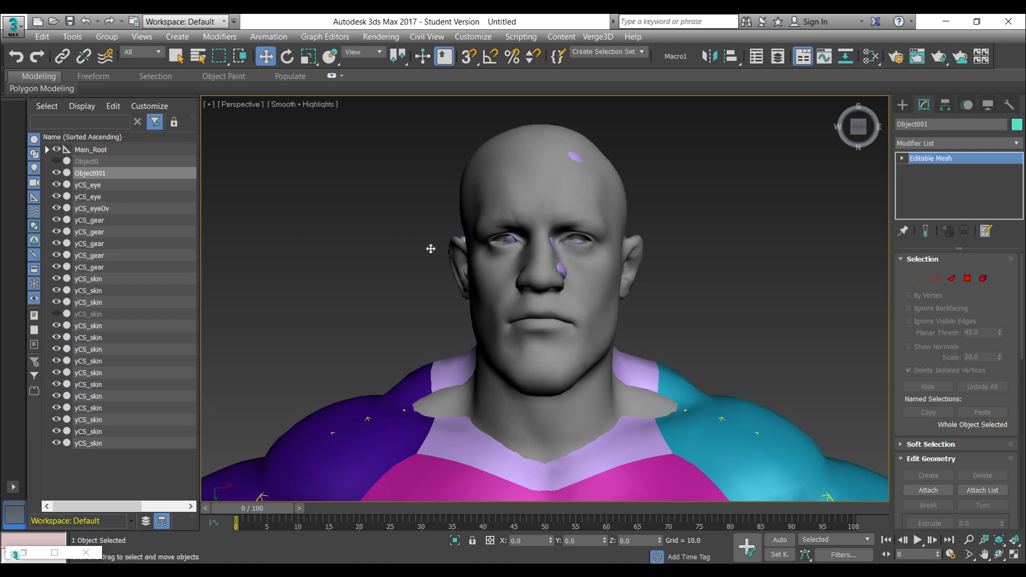
- Select the imported head, go to Editable Mesh Polygon level and select all faces with Ctrl+A
{"action": "left_click", "coordinate": [176, 55]}
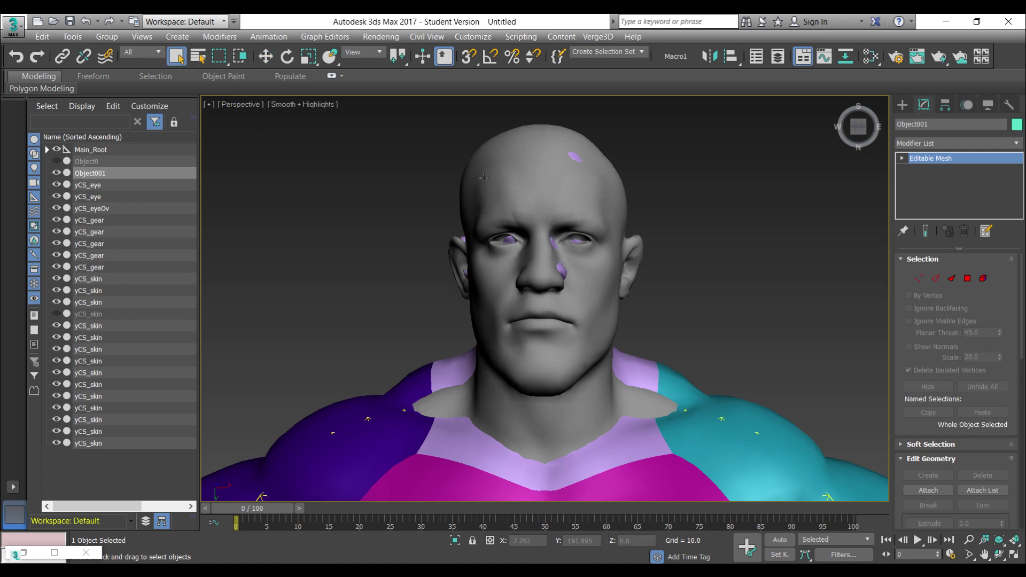
{"action": "left_click", "coordinate": [508, 155]}
{"action": "left_click", "coordinate": [902, 159]}
{"action": "left_click", "coordinate": [924, 170]}
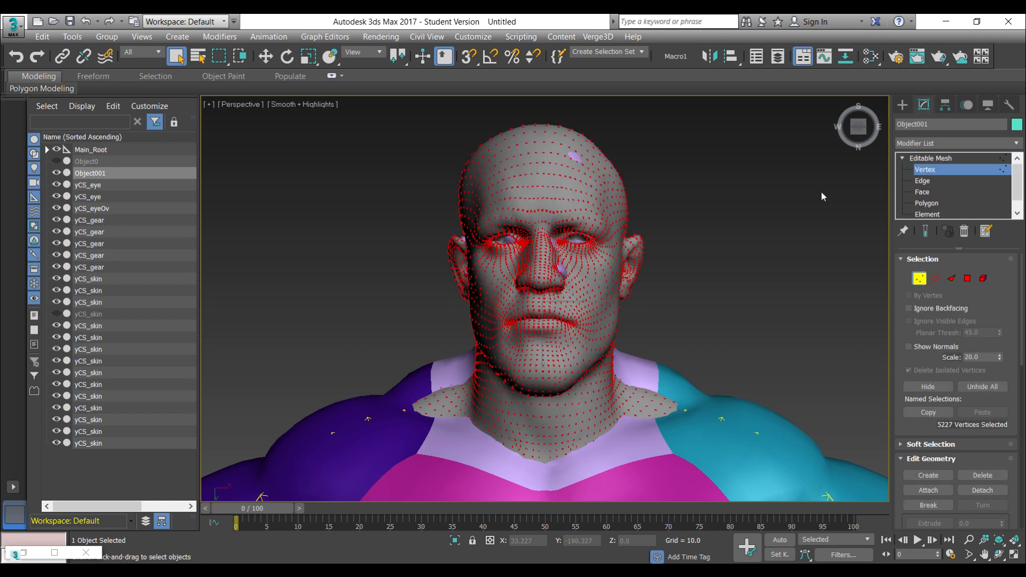
{"action": "scroll", "coordinate": [950, 194], "scroll_direction": "down", "scroll_amount": 1}
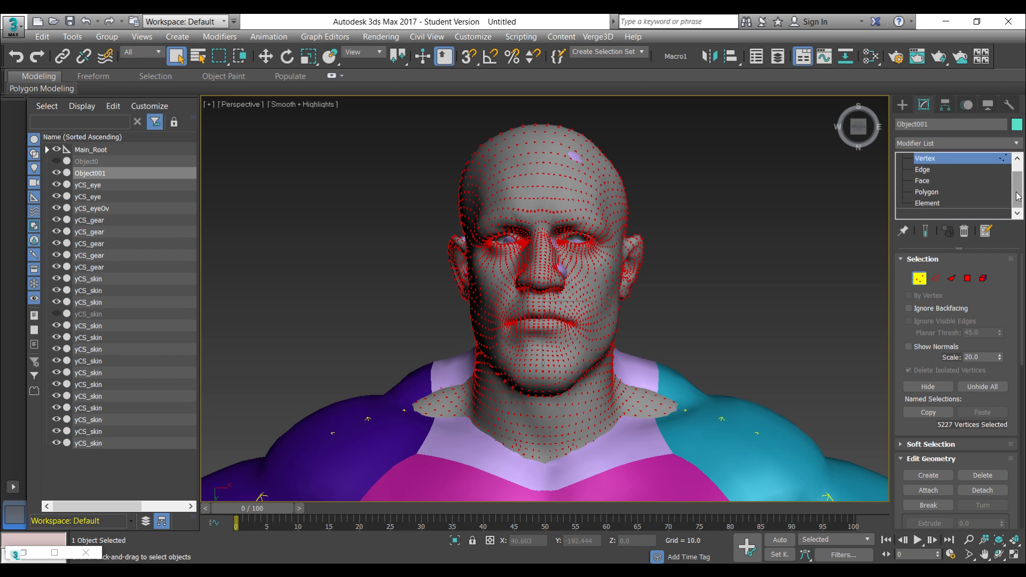
{"action": "left_click", "coordinate": [950, 193]}
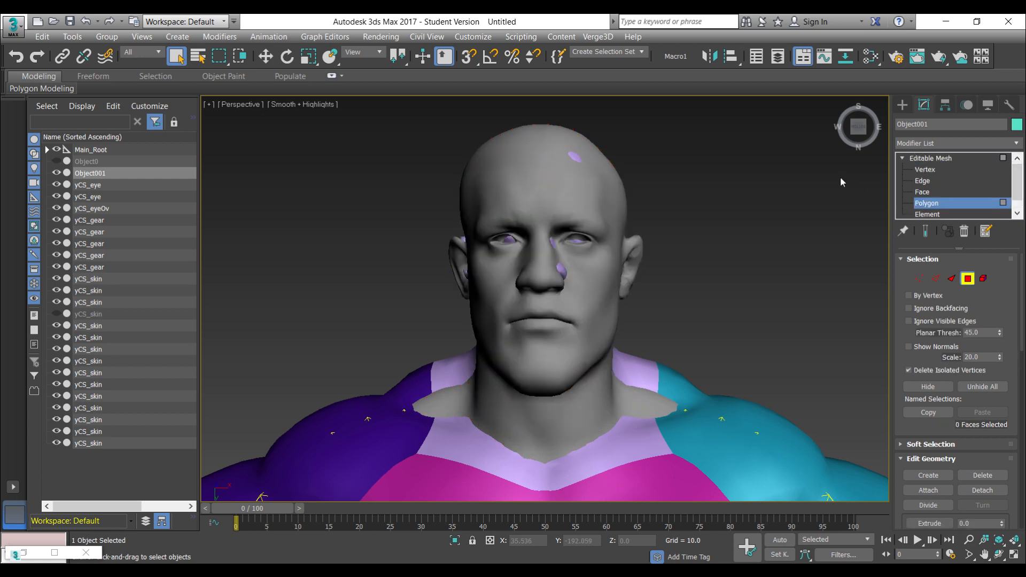
{"action": "key", "text": "ctrl+a"}
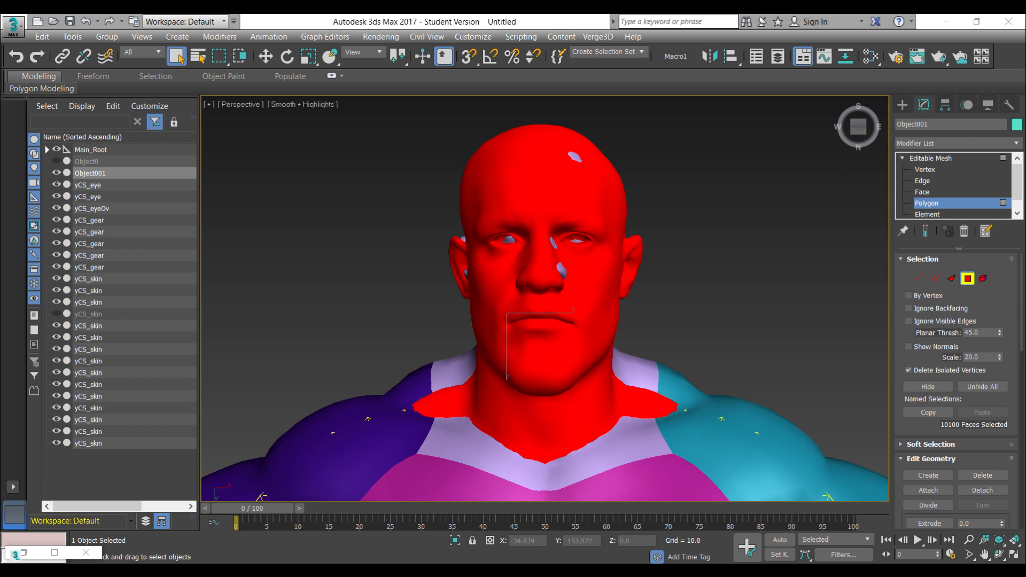
- Open The Rock's 0000.yobj in X-Rey and check Object0's vertex count of 3936
{"action": "left_click", "coordinate": [309, 508]}
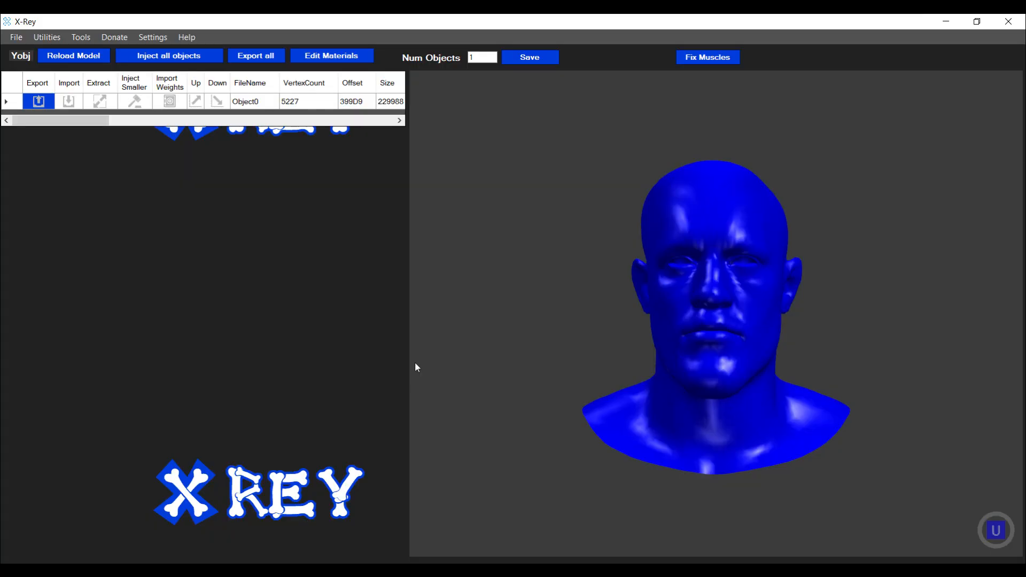
{"action": "key", "text": "ctrl+o"}
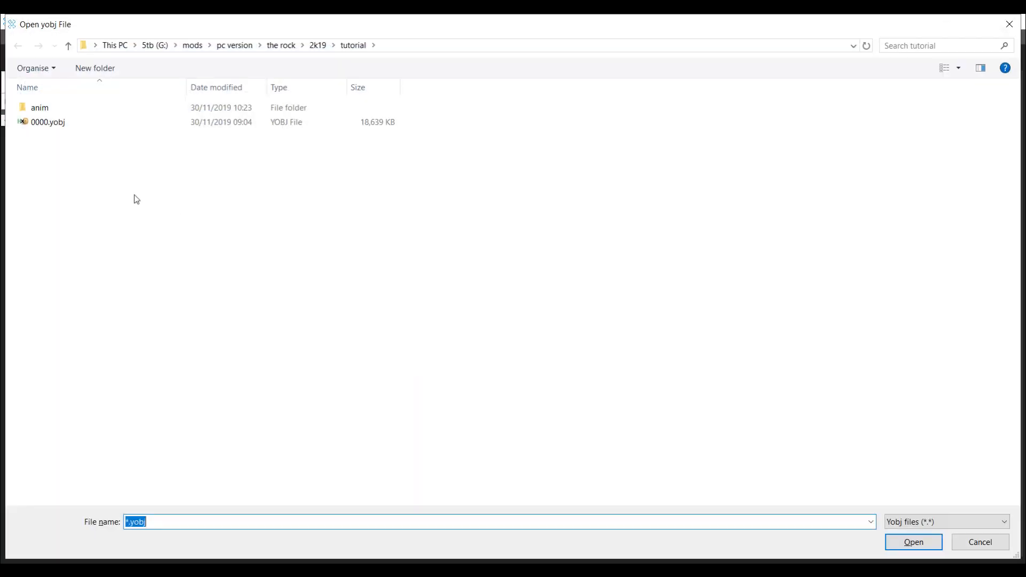
{"action": "double_click", "coordinate": [58, 126]}
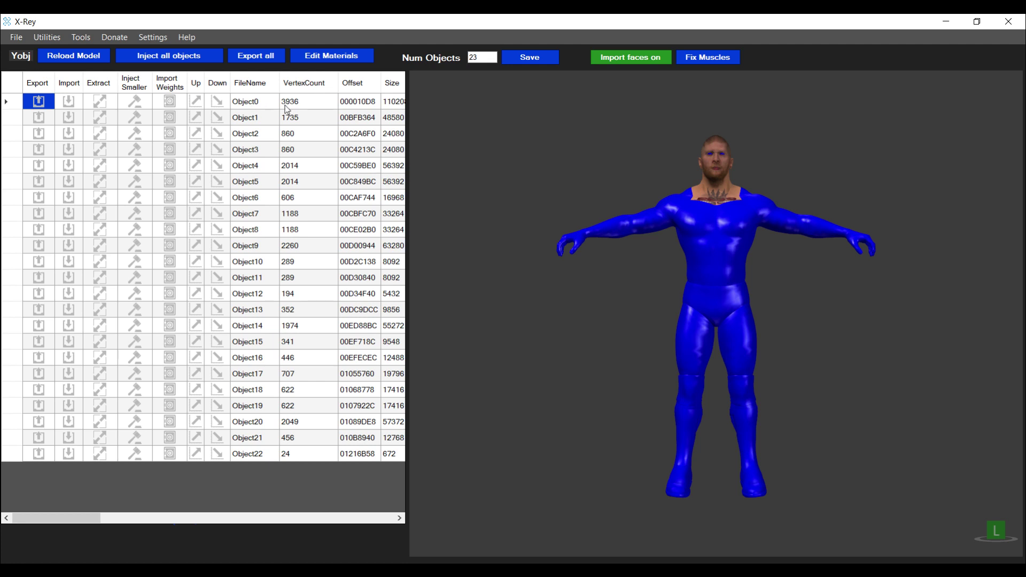
{"action": "left_click", "coordinate": [286, 105]}
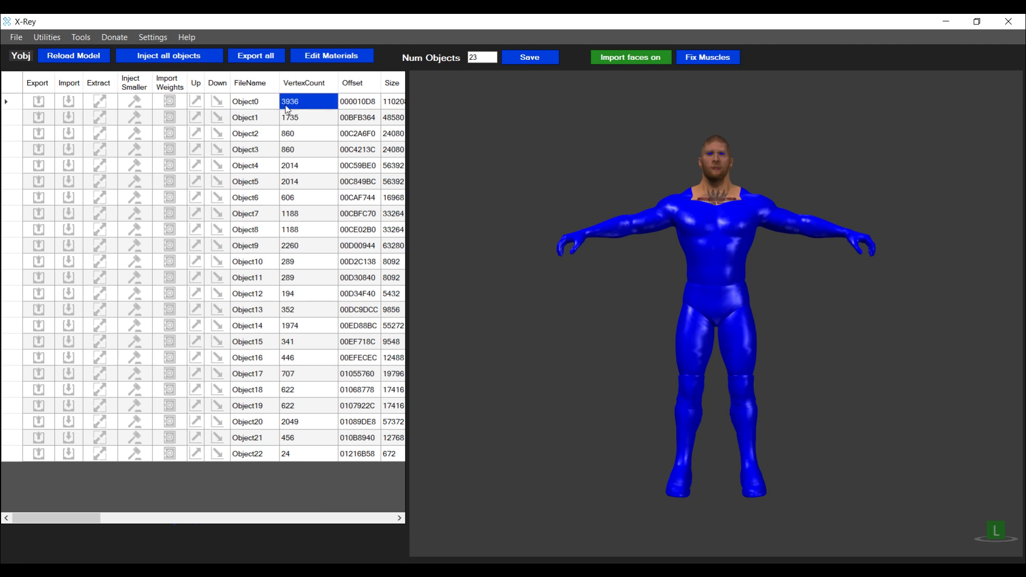
{"action": "left_click_drag", "start_coordinate": [78, 518], "coordinate": [407, 515]}
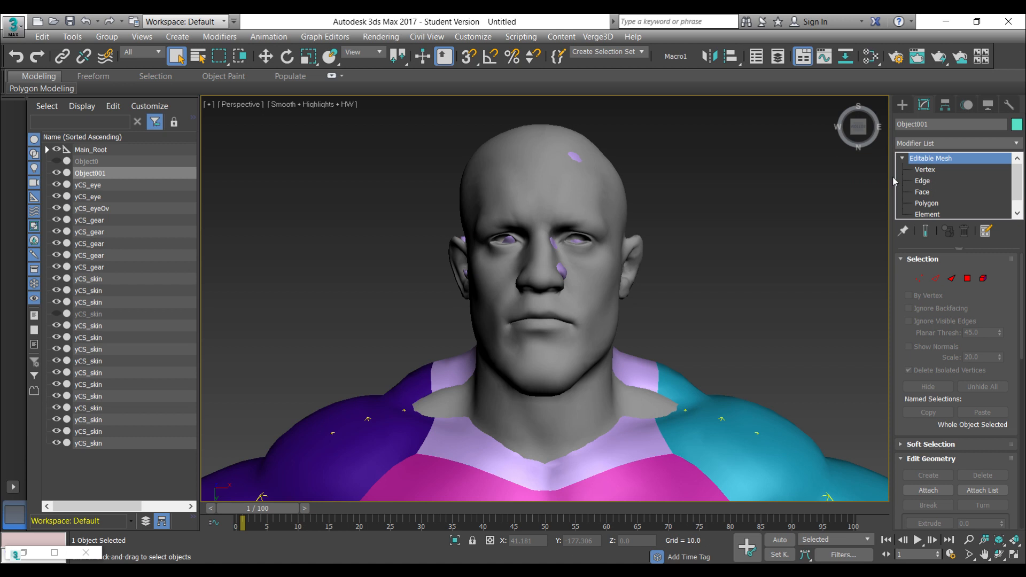
- Add a MeshSmooth modifier to the head and edit its smoothness value down to 0.1
{"action": "left_click", "coordinate": [1019, 145]}
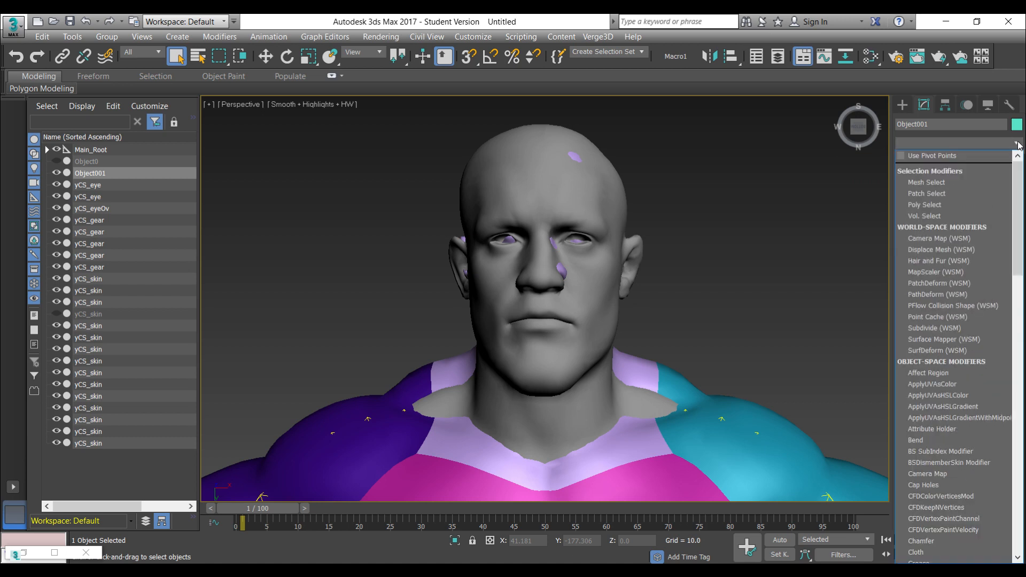
{"action": "mouse_move", "coordinate": [1019, 176]}
{"action": "left_mouse_down"}
{"action": "mouse_move", "coordinate": [1024, 367]}
{"action": "mouse_move", "coordinate": [1023, 322]}
{"action": "left_mouse_up"}
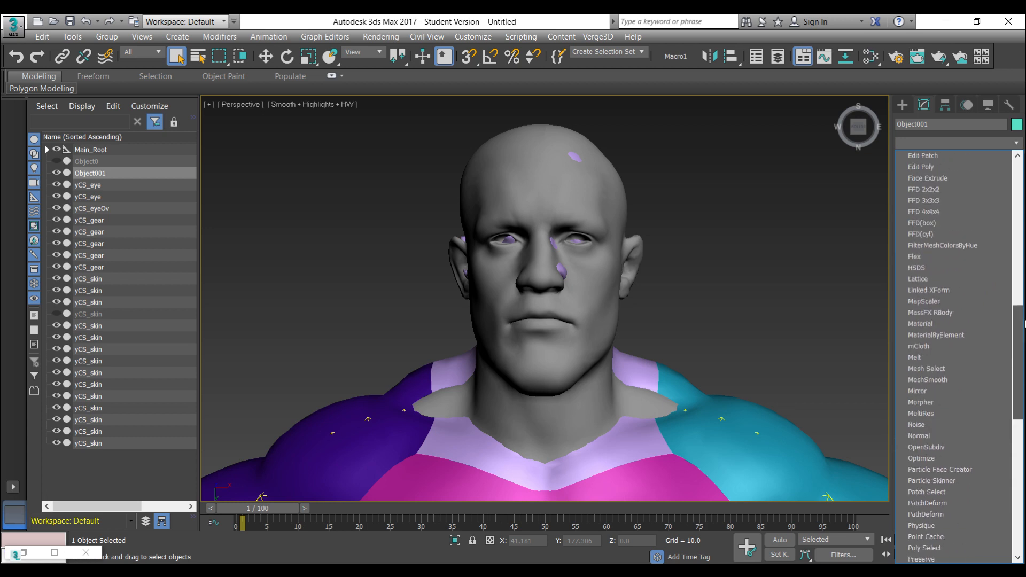
{"action": "left_click", "coordinate": [921, 378]}
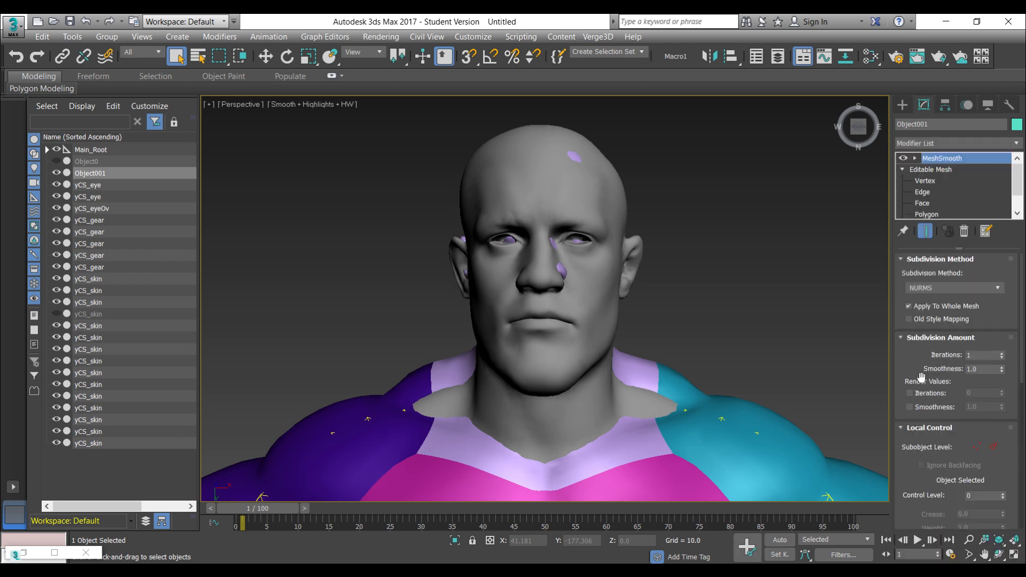
{"action": "left_click", "coordinate": [982, 369]}
{"action": "type", "text": "0.1"}
{"action": "double_click", "coordinate": [981, 370]}
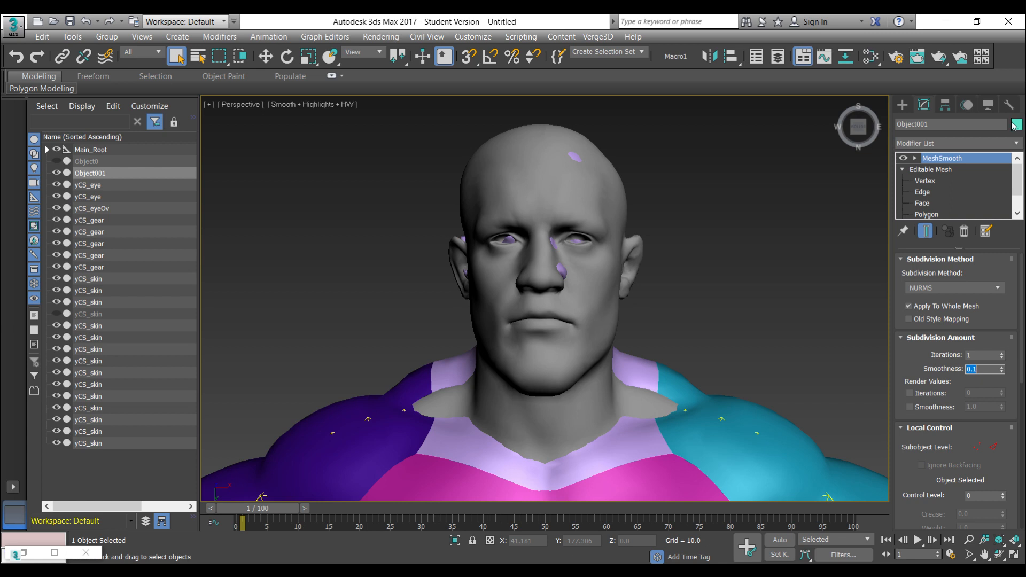
- Add a MultiRes modifier, generate it and reduce the head to a vert count of 3600
{"action": "left_click", "coordinate": [1017, 144]}
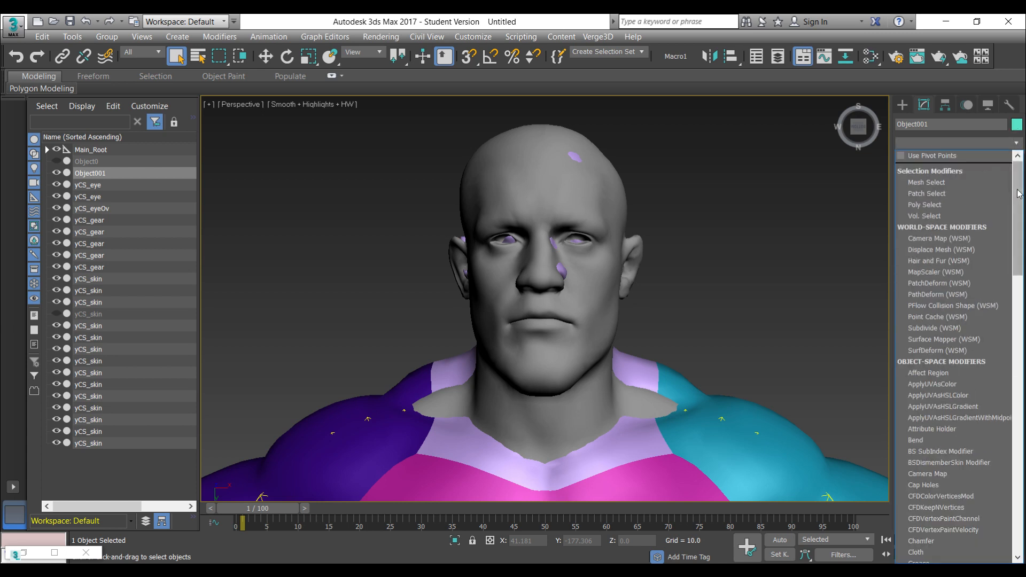
{"action": "left_click_drag", "start_coordinate": [1018, 184], "coordinate": [1023, 344]}
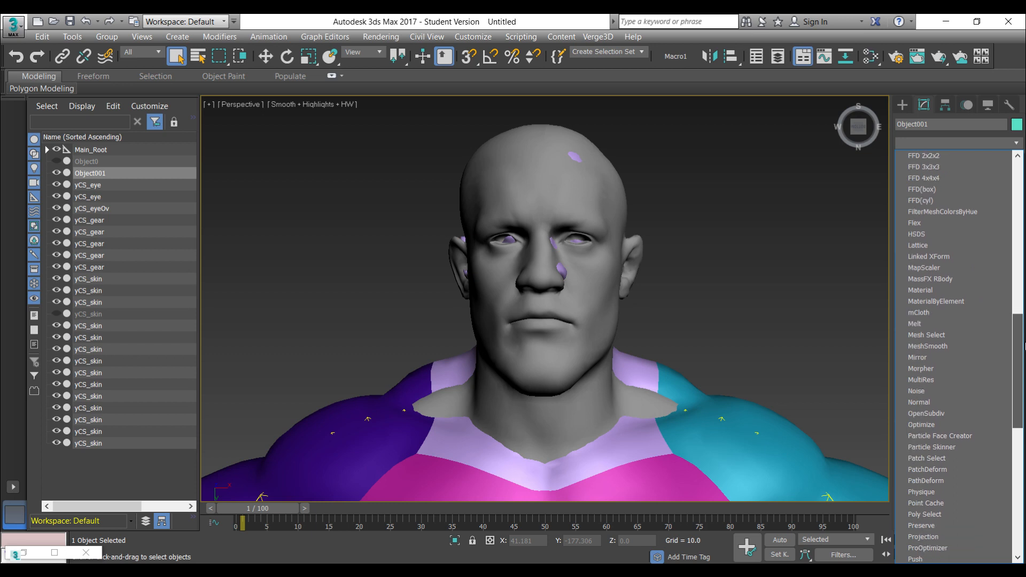
{"action": "left_click", "coordinate": [947, 379]}
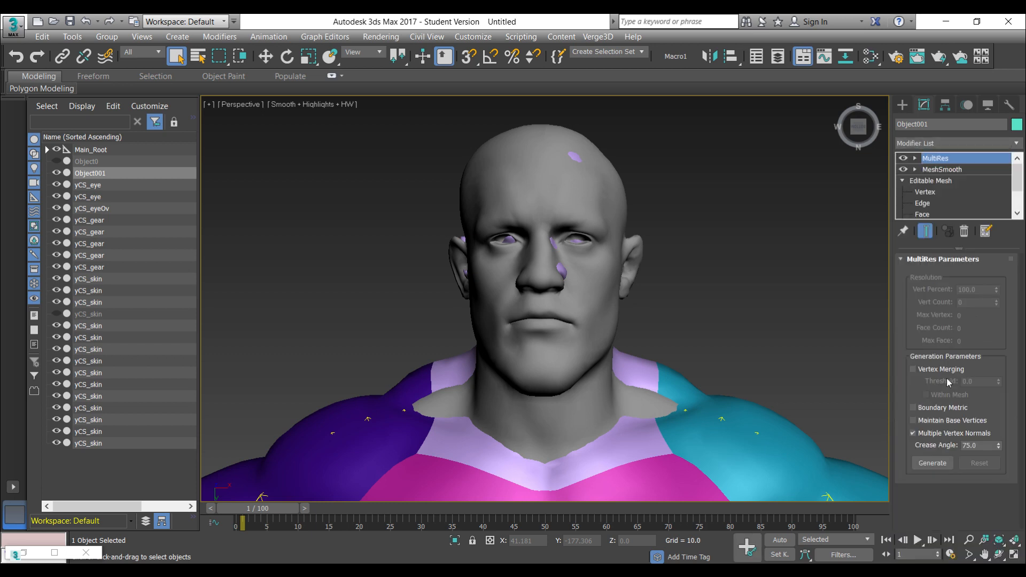
{"action": "left_click", "coordinate": [923, 469]}
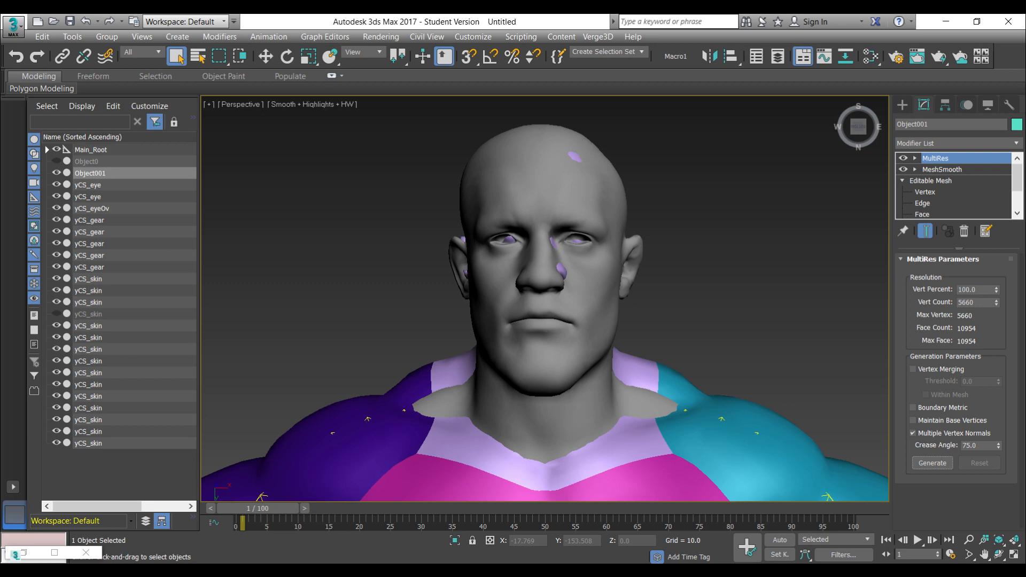
{"action": "left_click", "coordinate": [272, 502]}
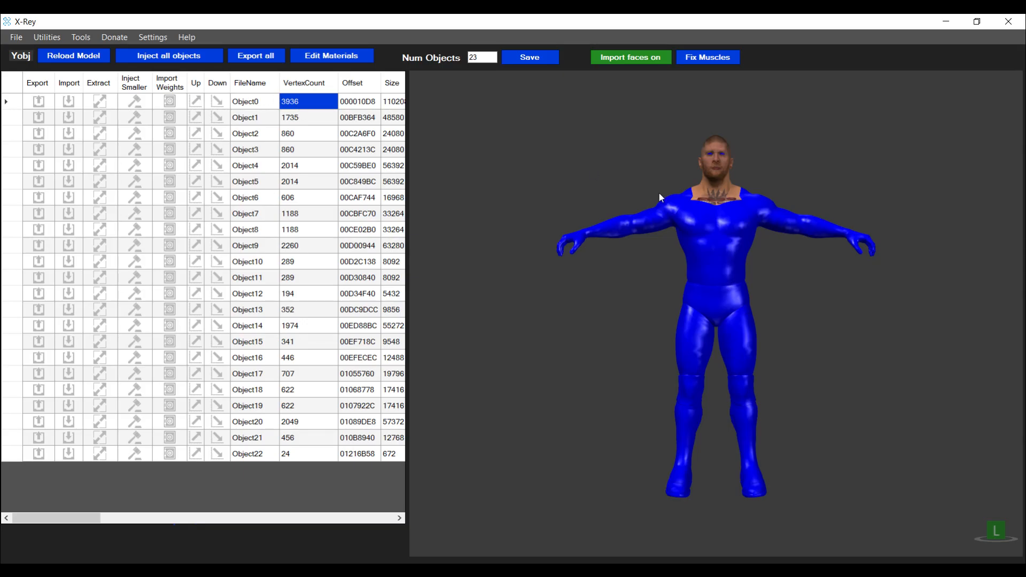
{"action": "key", "text": "alt+Tab"}
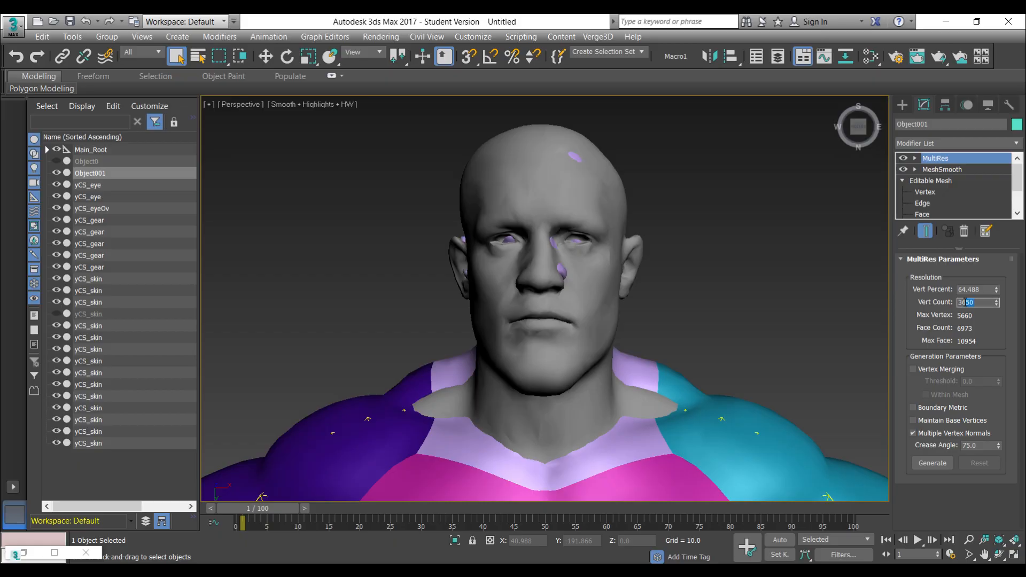
{"action": "key", "text": "Return"}
- Add a Normal modifier that flips the head's normals
{"action": "left_click", "coordinate": [1016, 142]}
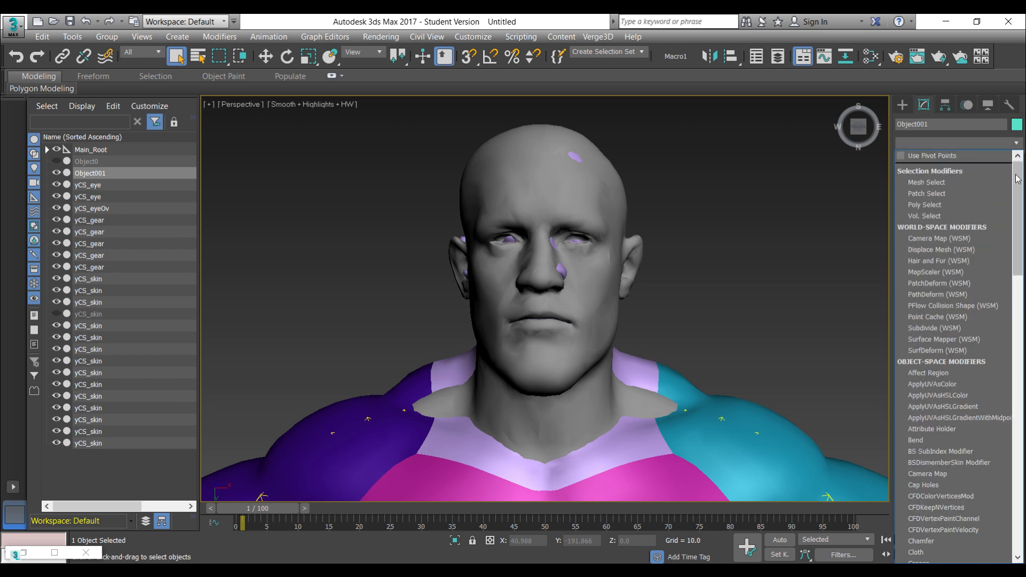
{"action": "left_click_drag", "start_coordinate": [1018, 180], "coordinate": [1022, 341]}
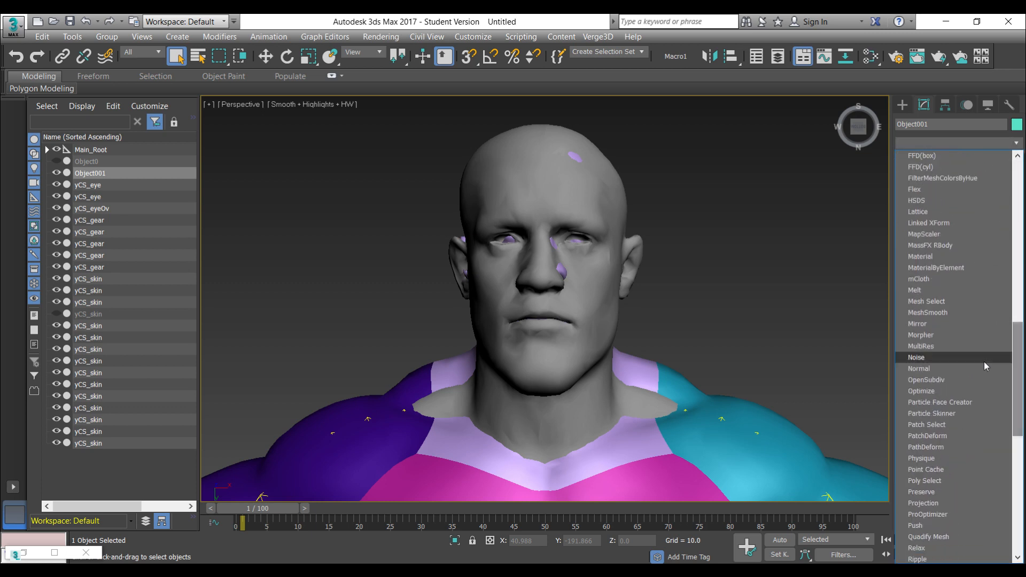
{"action": "left_click", "coordinate": [947, 371]}
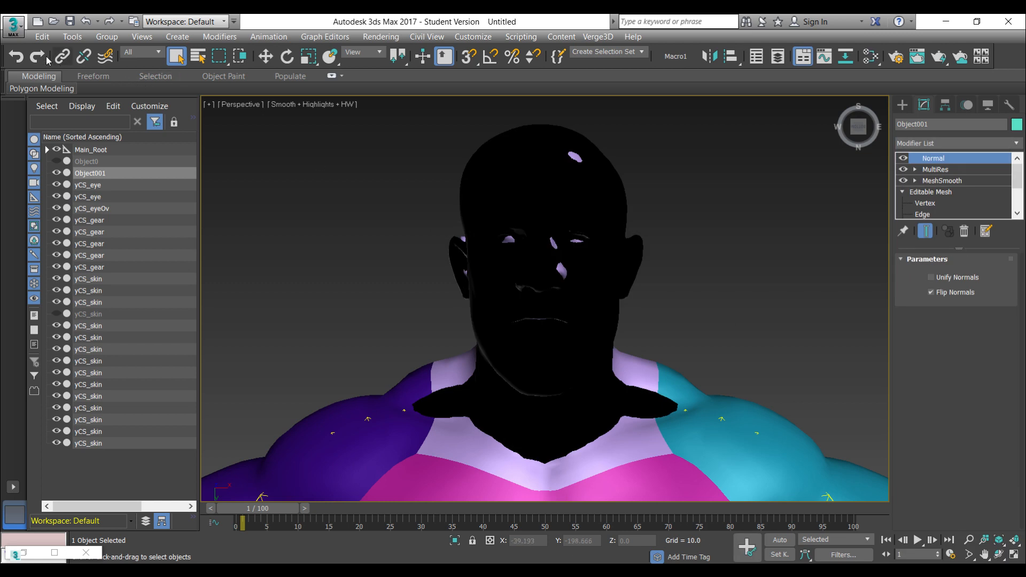
{"action": "left_click", "coordinate": [14, 26]}
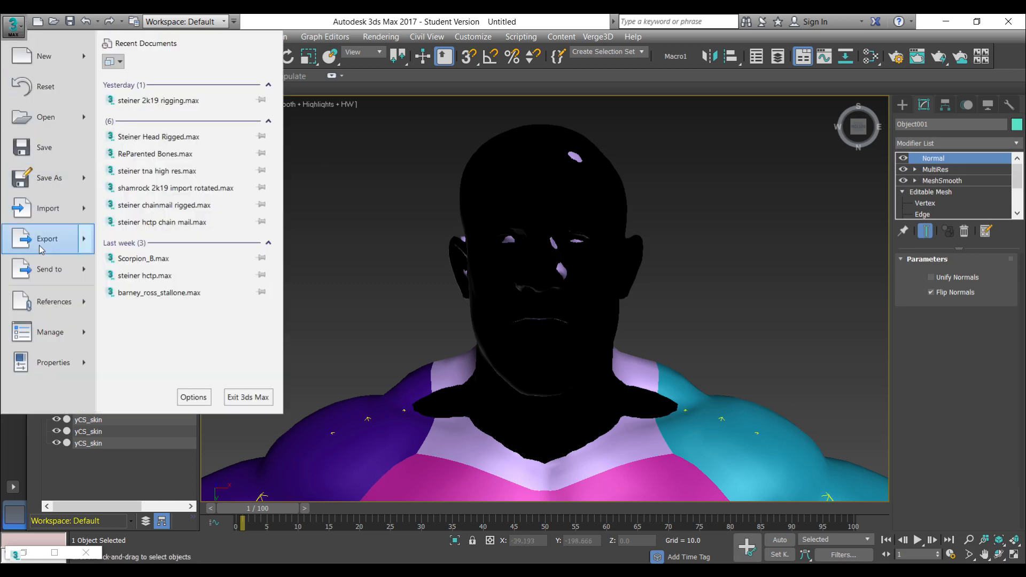
- Export Selected over connor_head.nif with Game set to Dark Age of Camelot
{"action": "left_click", "coordinate": [161, 139]}
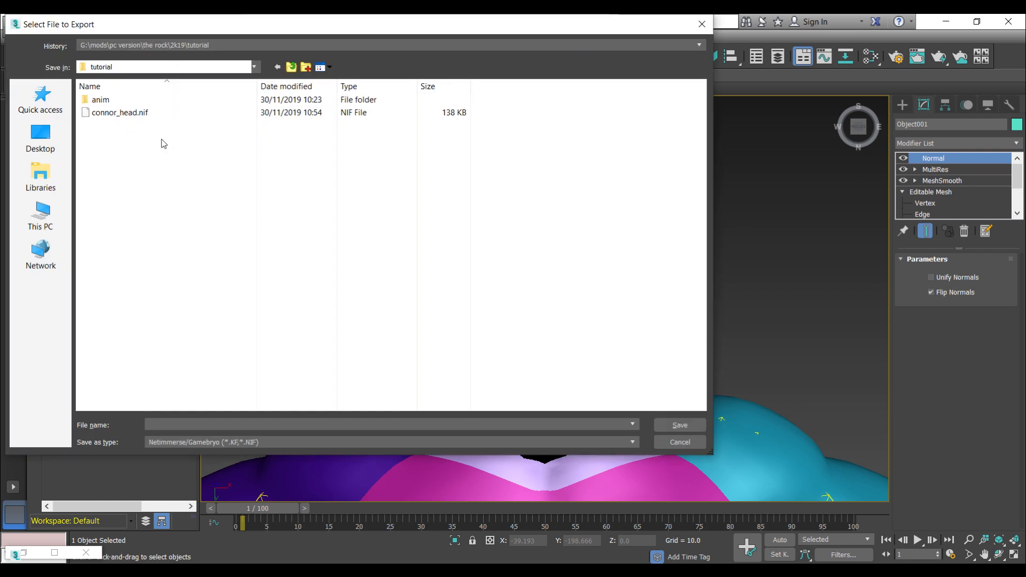
{"action": "double_click", "coordinate": [119, 112]}
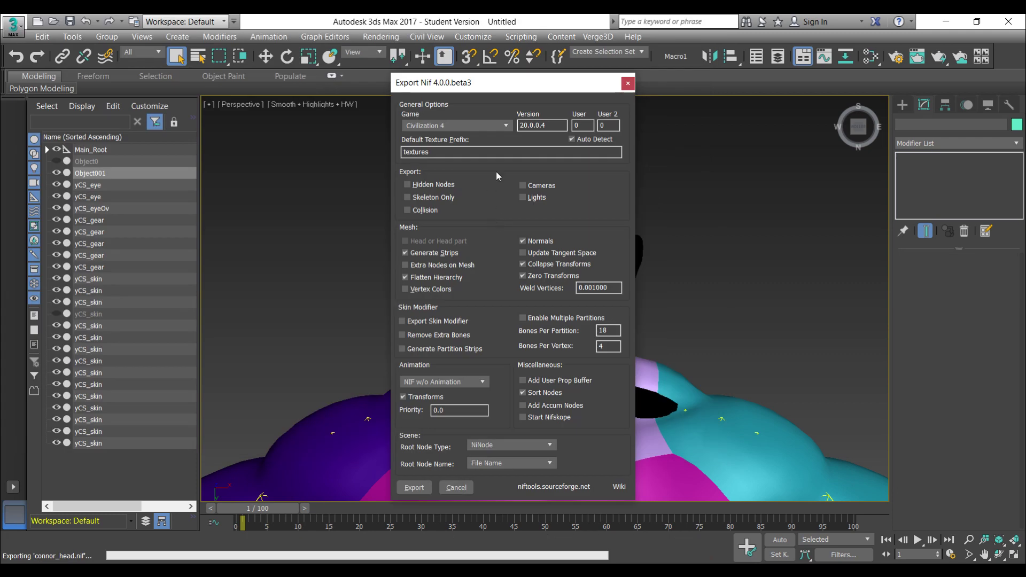
{"action": "left_click", "coordinate": [509, 128]}
{"action": "left_click", "coordinate": [451, 205]}
{"action": "left_click", "coordinate": [406, 490]}
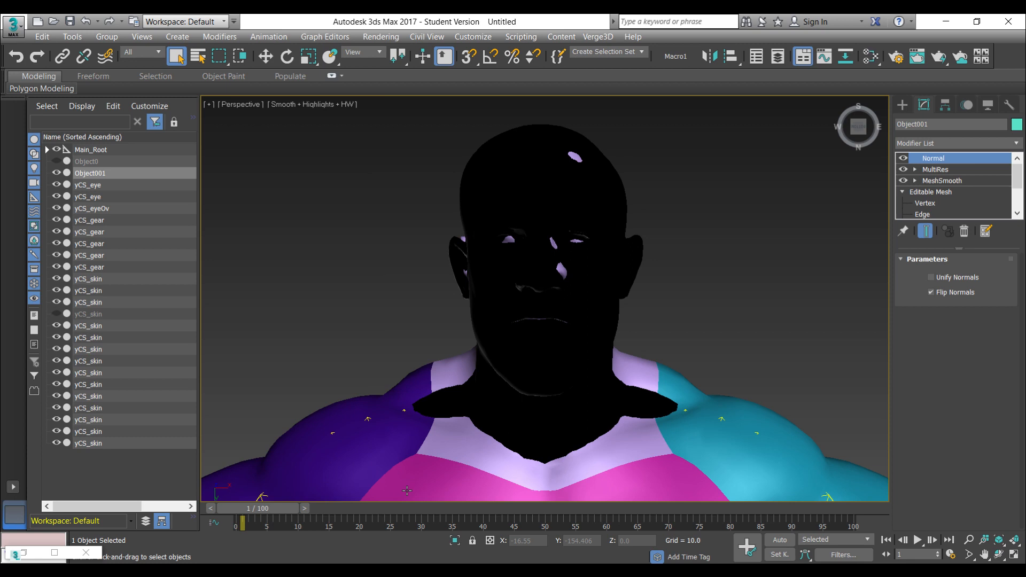
- Inject connor_head.nif into Object0 in X-Rey and dismiss the success message
{"action": "mouse_move", "coordinate": [15, 554]}
{"action": "left_click", "coordinate": [312, 505]}
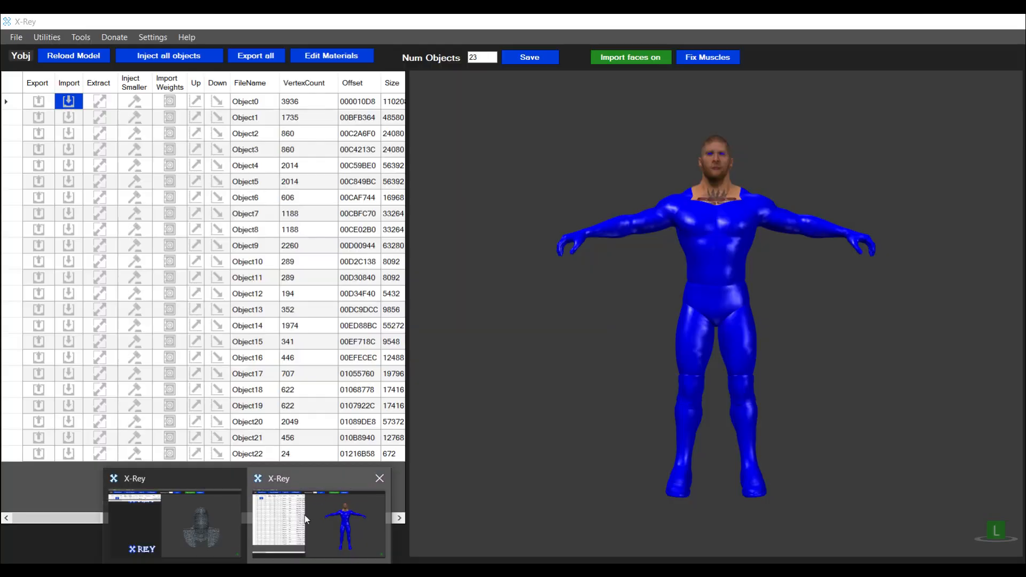
{"action": "left_click", "coordinate": [69, 101]}
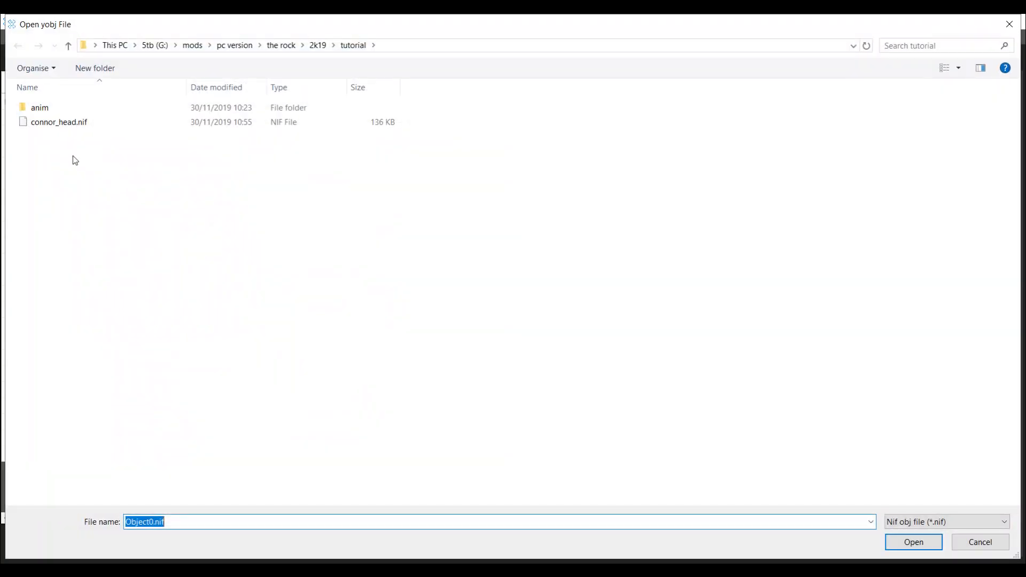
{"action": "double_click", "coordinate": [52, 125]}
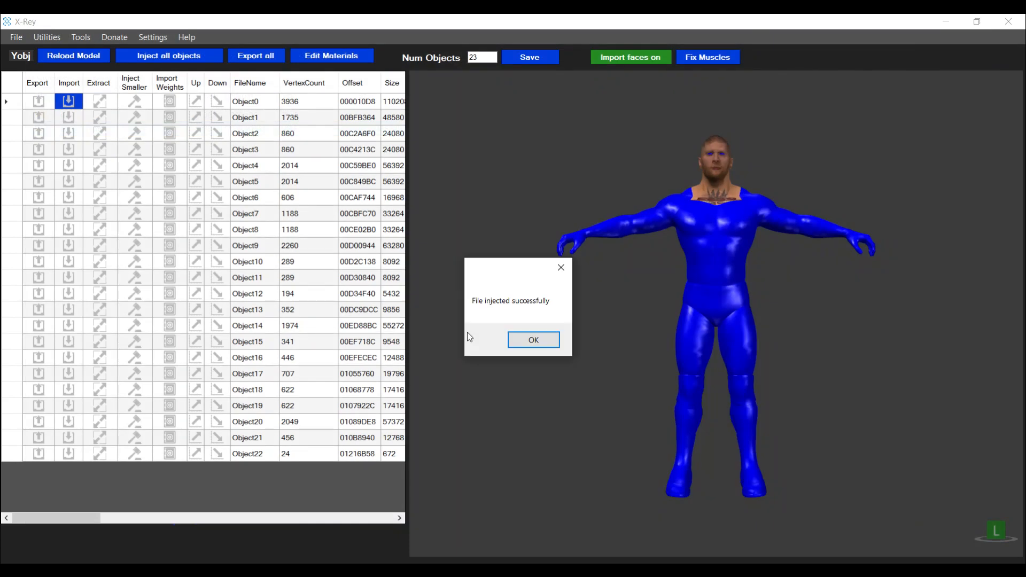
{"action": "left_click", "coordinate": [521, 341]}
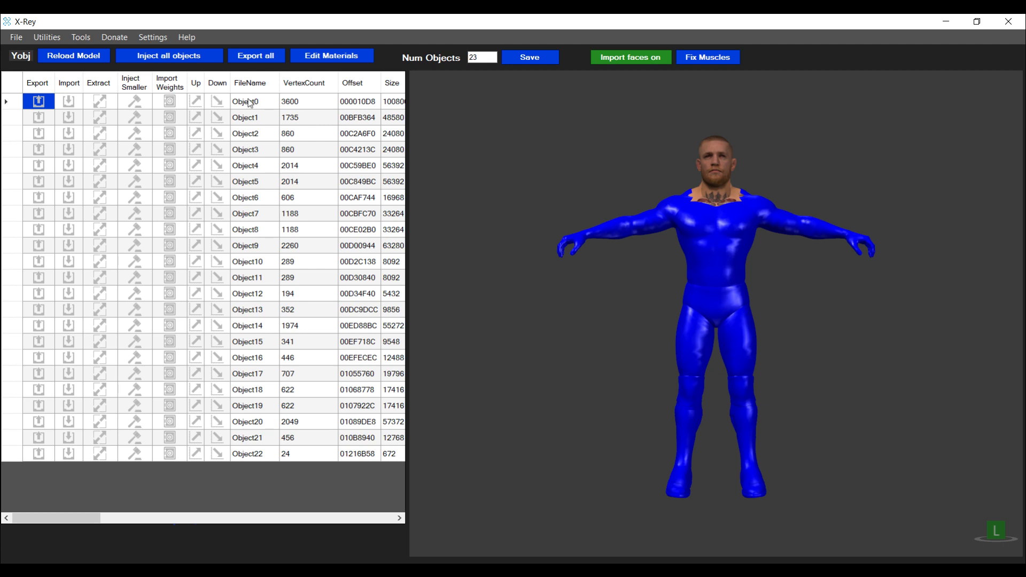
- Preview Object0 alone and orbit the new head to inspect it
{"action": "left_click", "coordinate": [251, 103]}
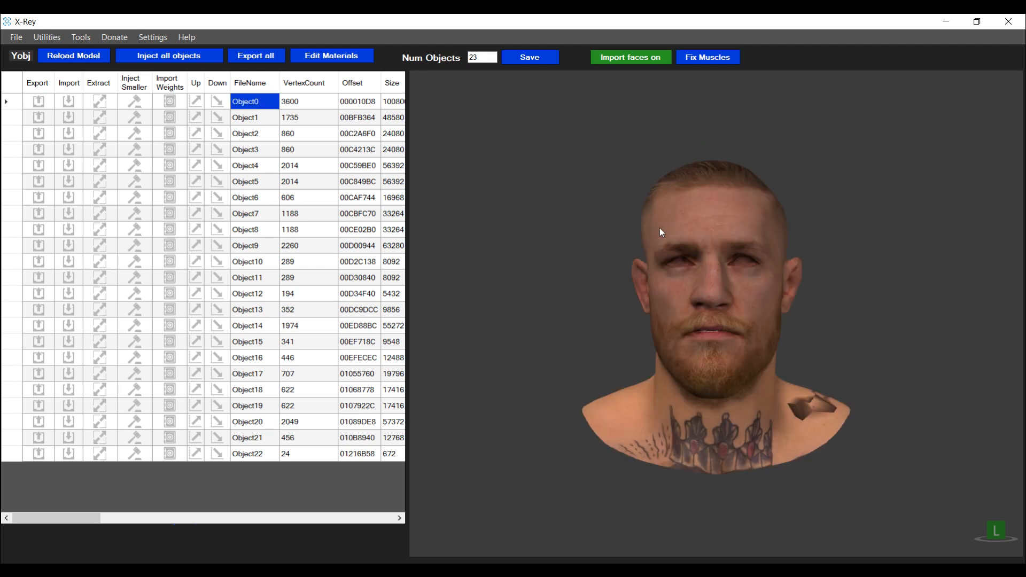
{"action": "mouse_move", "coordinate": [660, 231]}
{"action": "right_mouse_down"}
{"action": "mouse_move", "coordinate": [701, 234]}
{"action": "mouse_move", "coordinate": [617, 227]}
{"action": "right_mouse_up"}
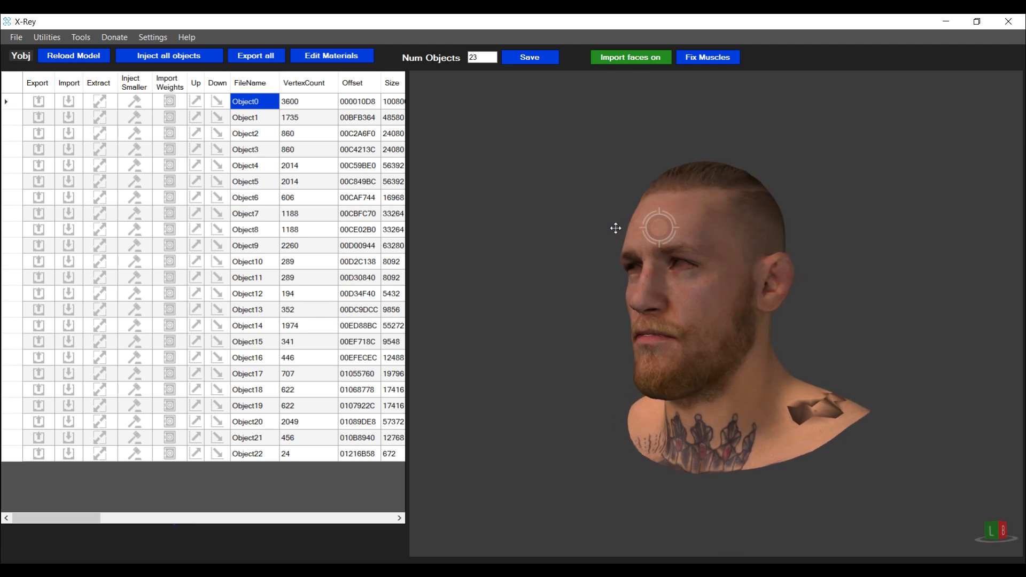
{"action": "right_click_drag", "start_coordinate": [616, 229], "coordinate": [658, 222]}
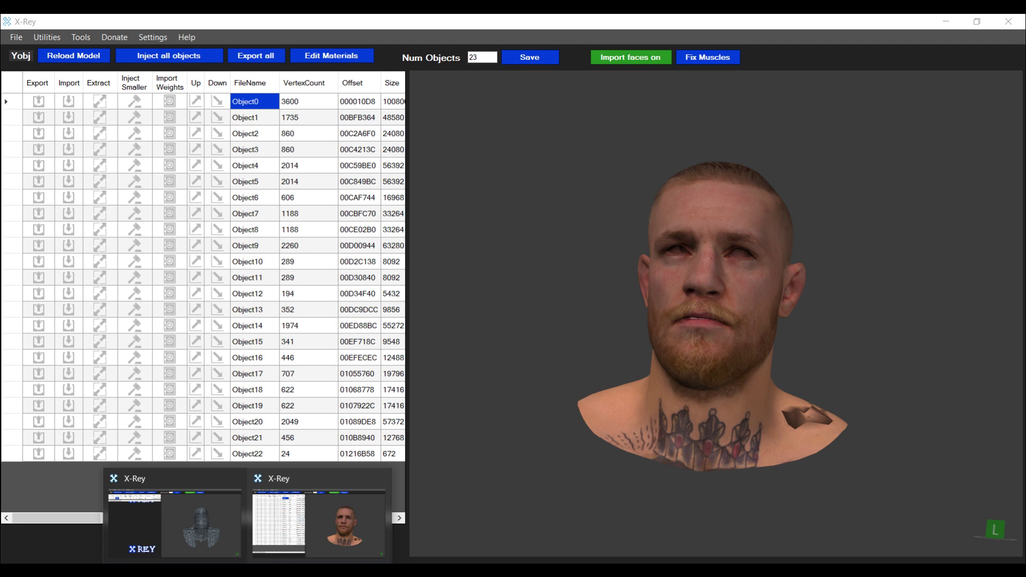
- Open archive 00010002 in X-PacKer to list its contents
{"action": "left_click", "coordinate": [251, 571]}
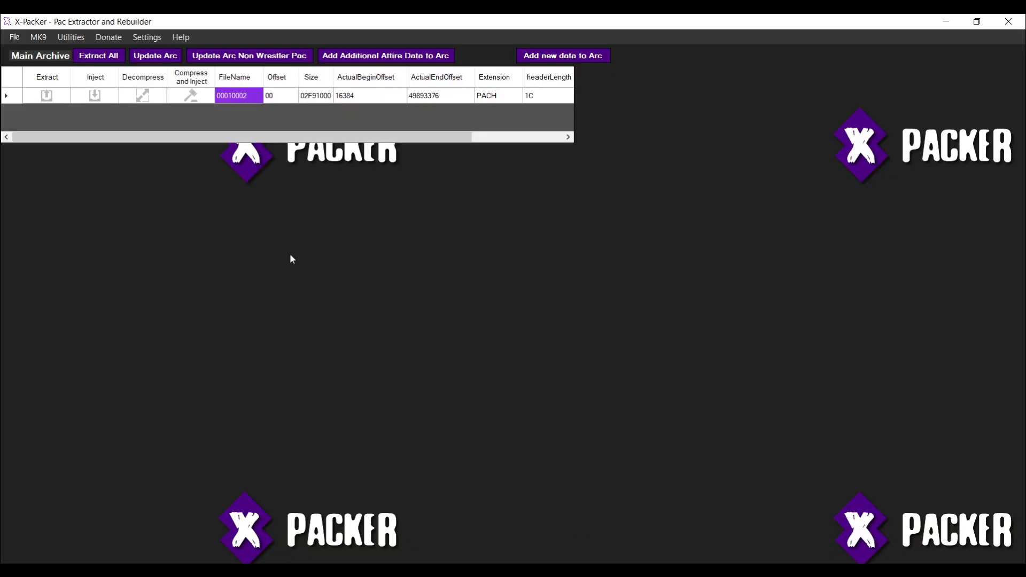
{"action": "left_click", "coordinate": [232, 95]}
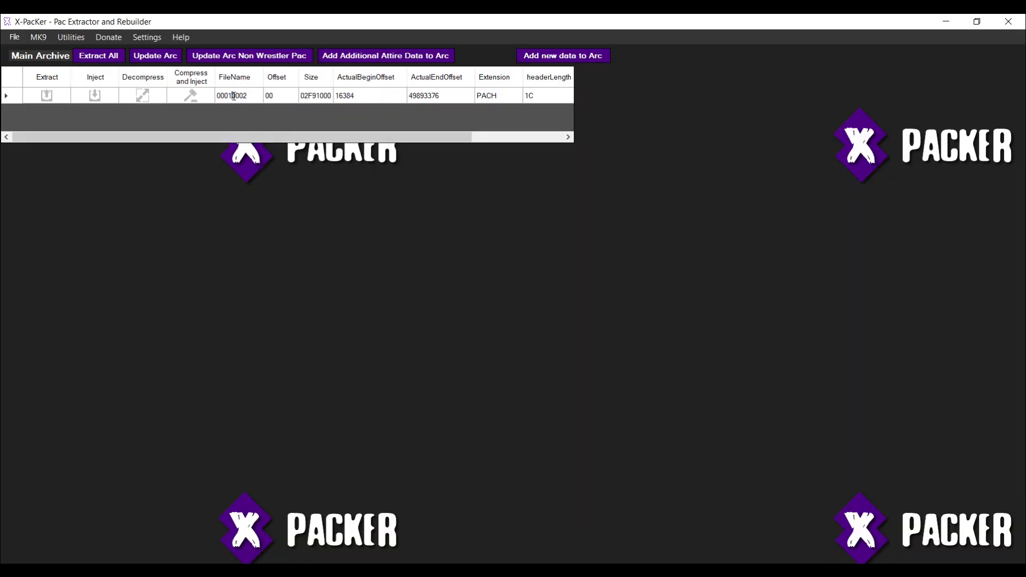
{"action": "double_click", "coordinate": [232, 95]}
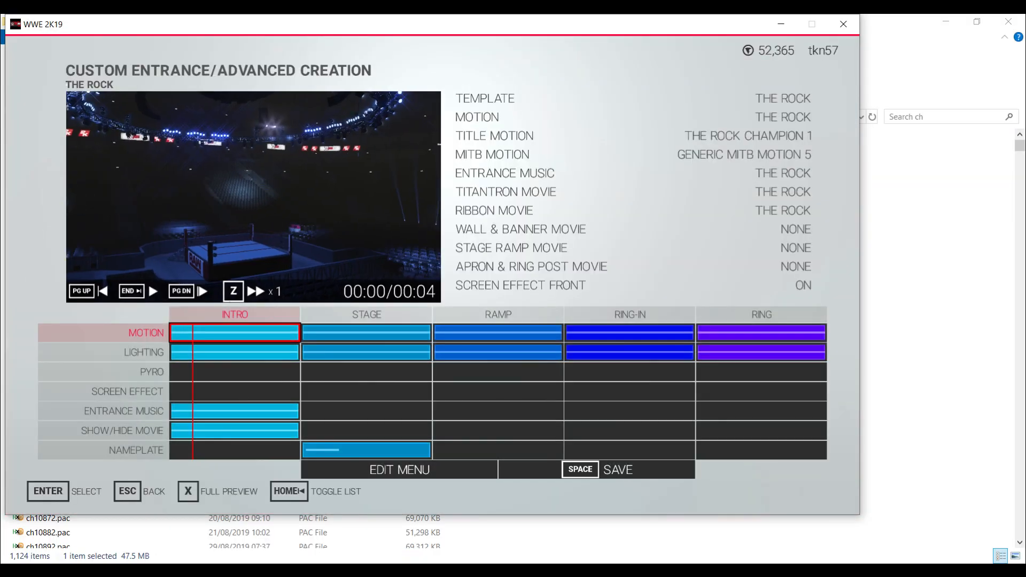
- Play the RAMP motion's full entrance preview to see the new head in game, then back out
{"action": "key", "text": "Right"}
{"action": "key", "text": "Right"}
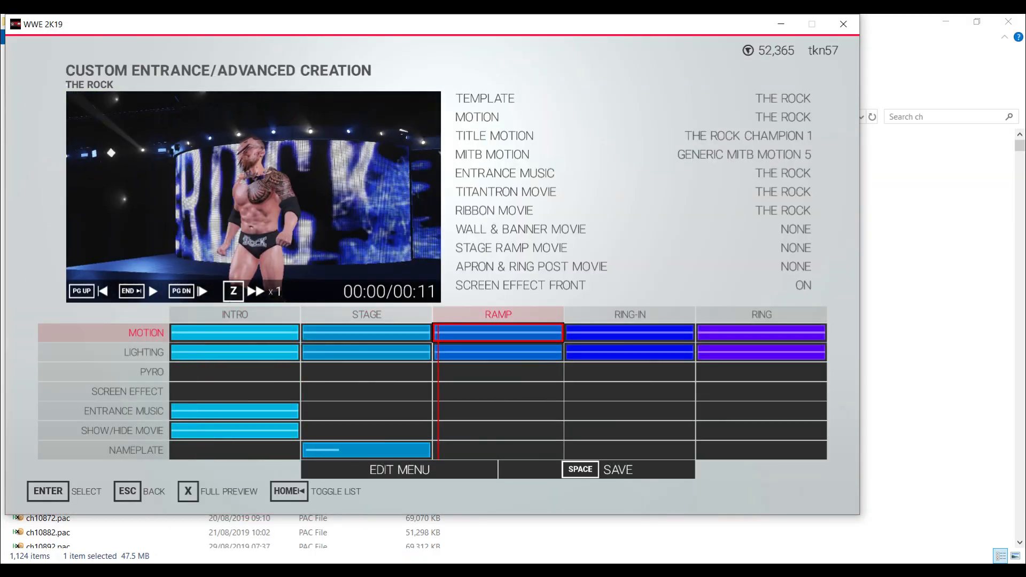
{"action": "key", "text": "Return"}
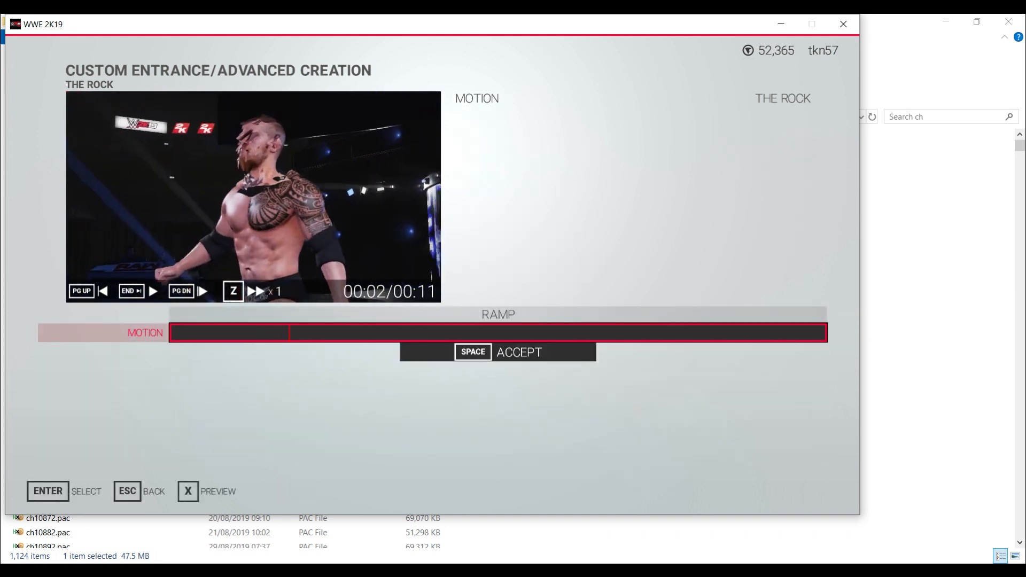
{"action": "key", "text": "x"}
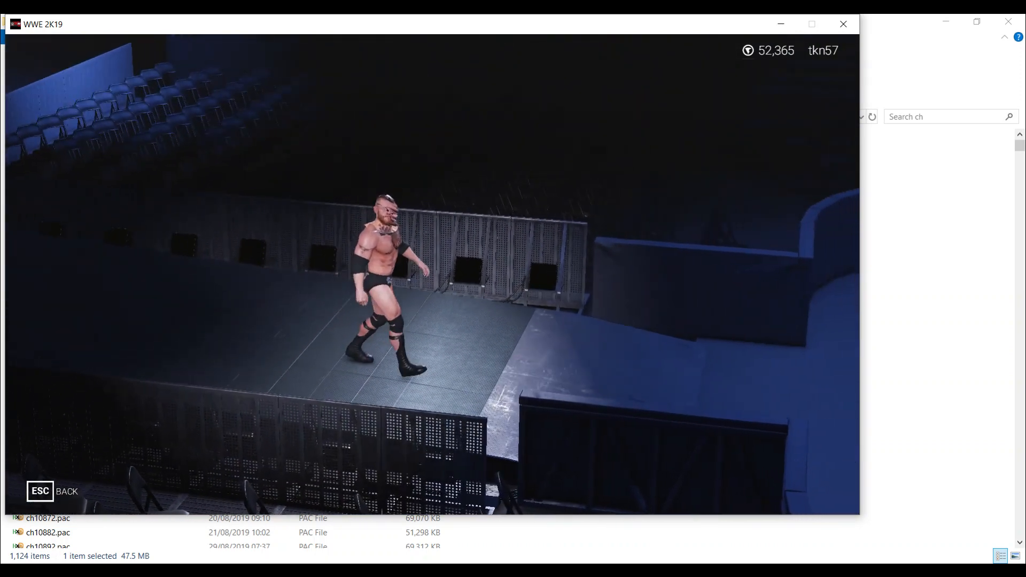
{"action": "key", "text": "Escape"}
{"action": "key", "text": "space"}
{"action": "key", "text": "x"}
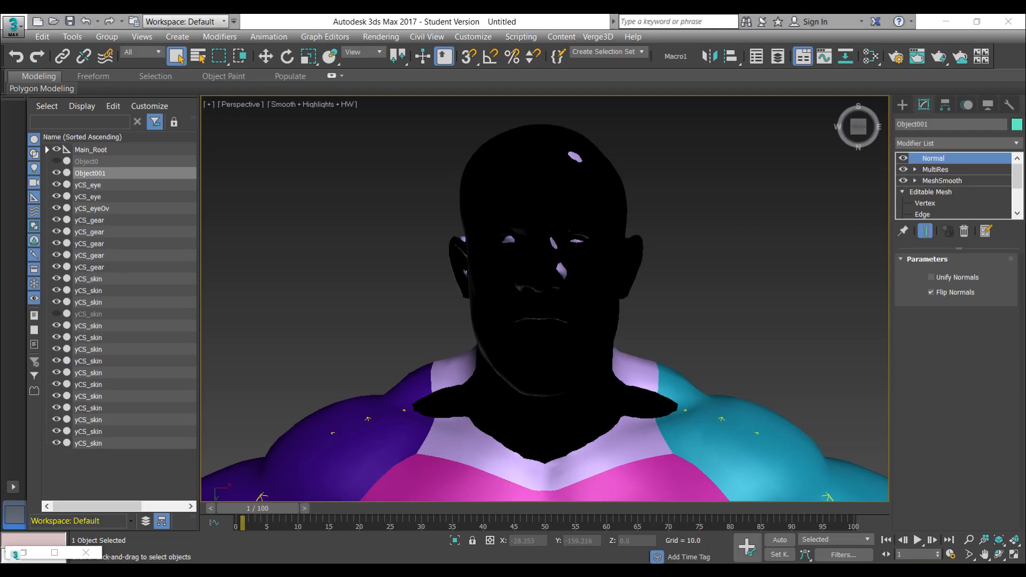
- Start exporting Object0 as an OBJ and edit the file name before the .obj extension
{"action": "left_click", "coordinate": [276, 524]}
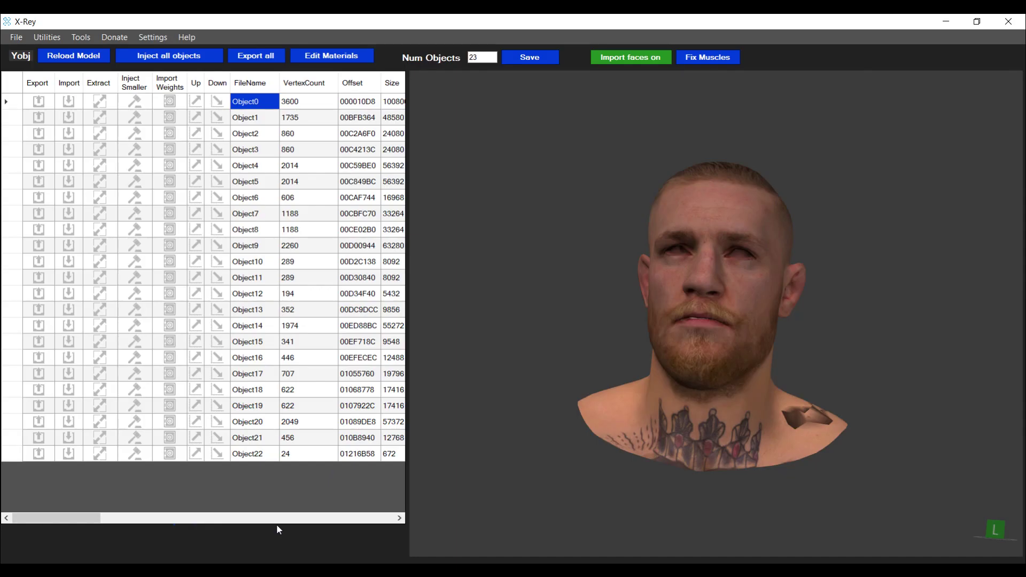
{"action": "left_click", "coordinate": [36, 102]}
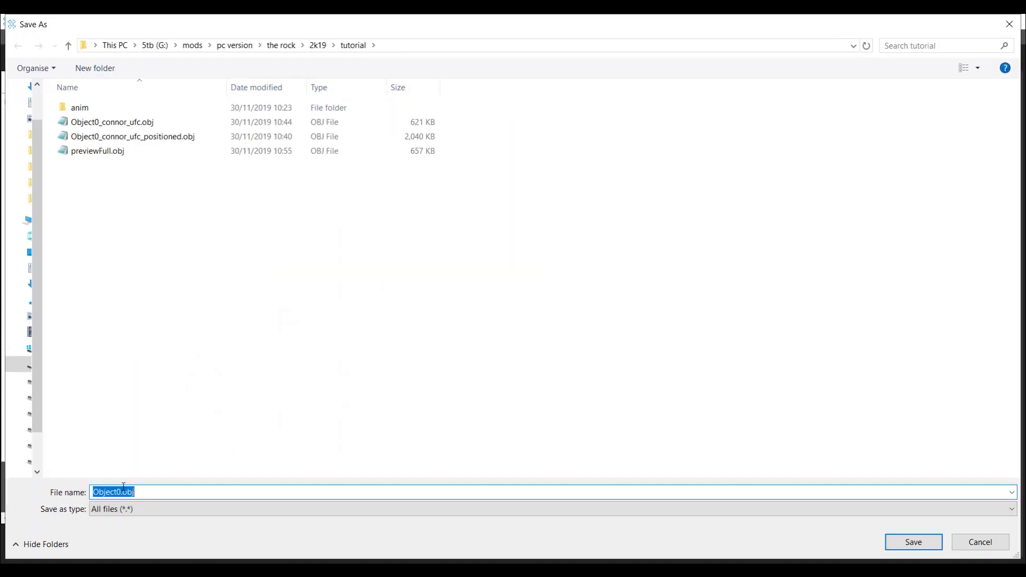
{"action": "left_click", "coordinate": [123, 491]}
{"action": "type", "text": "improved"}
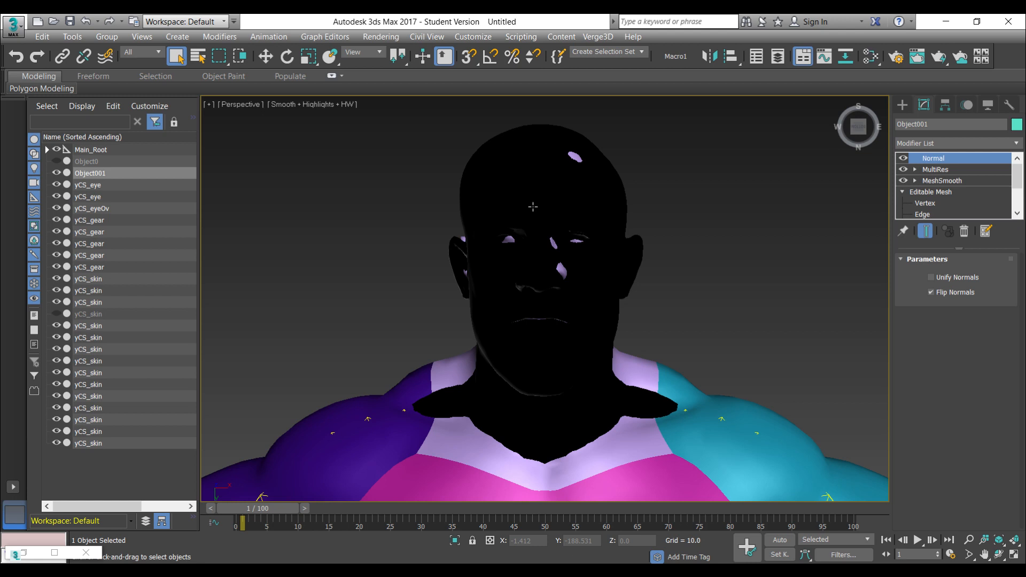
- Import Object0improved.obj as Object002 and hide the earlier Object001 head
{"action": "left_click", "coordinate": [8, 19]}
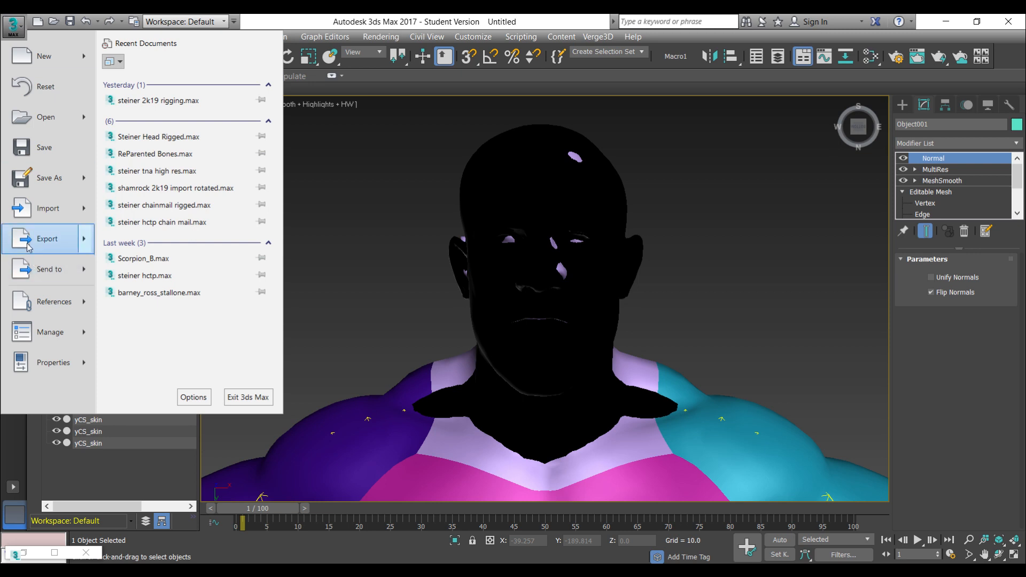
{"action": "left_click", "coordinate": [25, 209]}
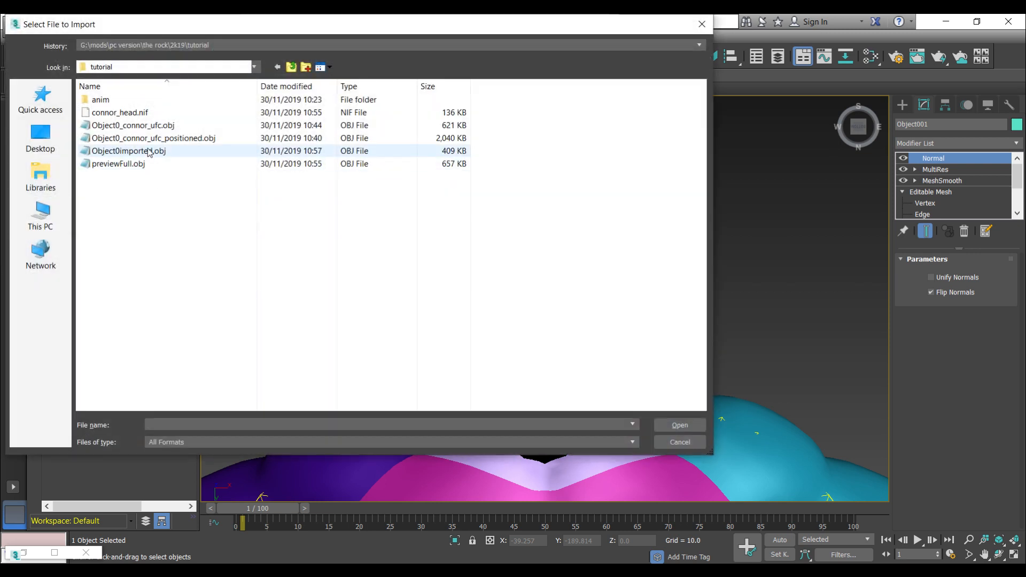
{"action": "double_click", "coordinate": [115, 152]}
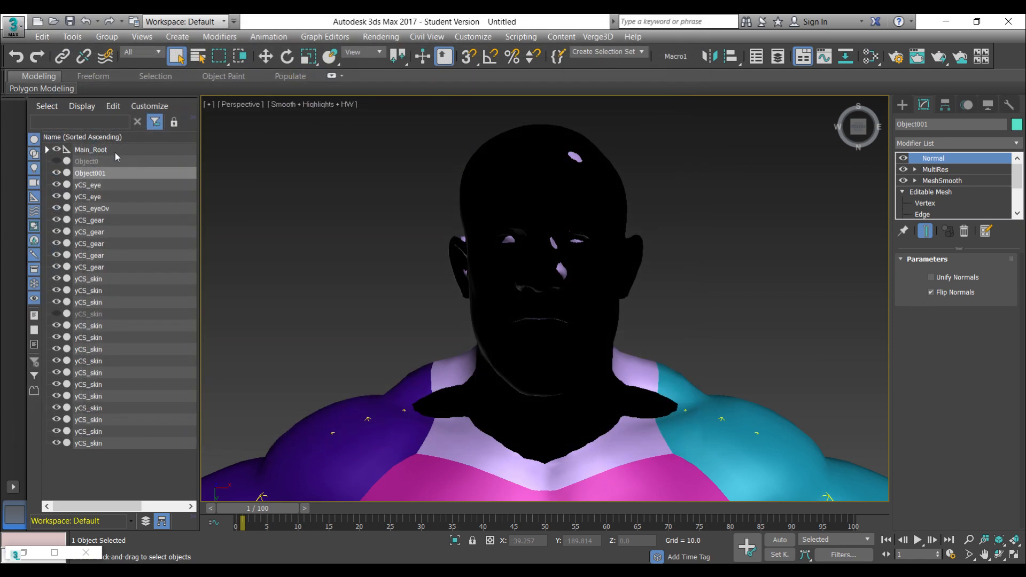
{"action": "left_click", "coordinate": [409, 508]}
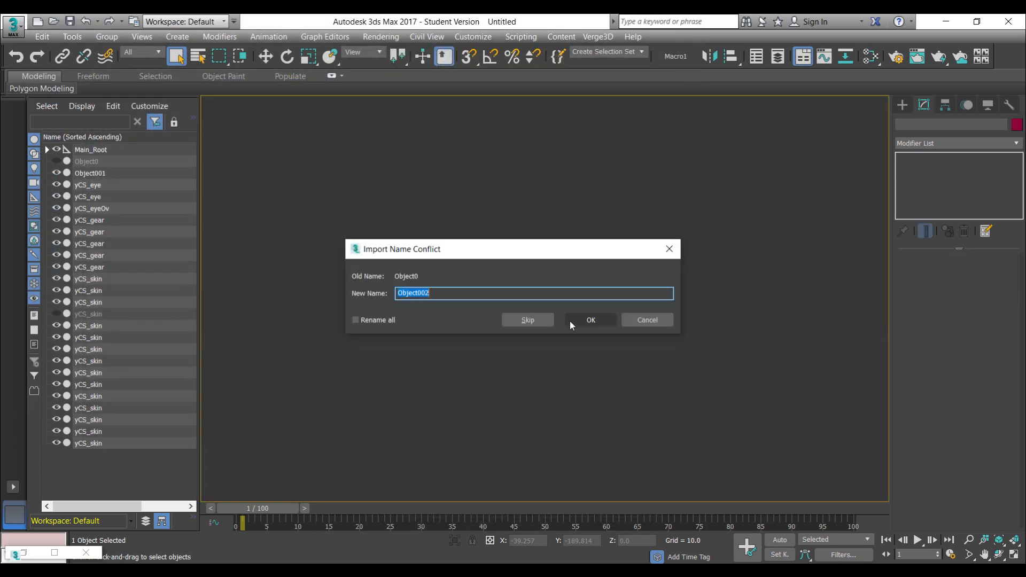
{"action": "left_click", "coordinate": [570, 320]}
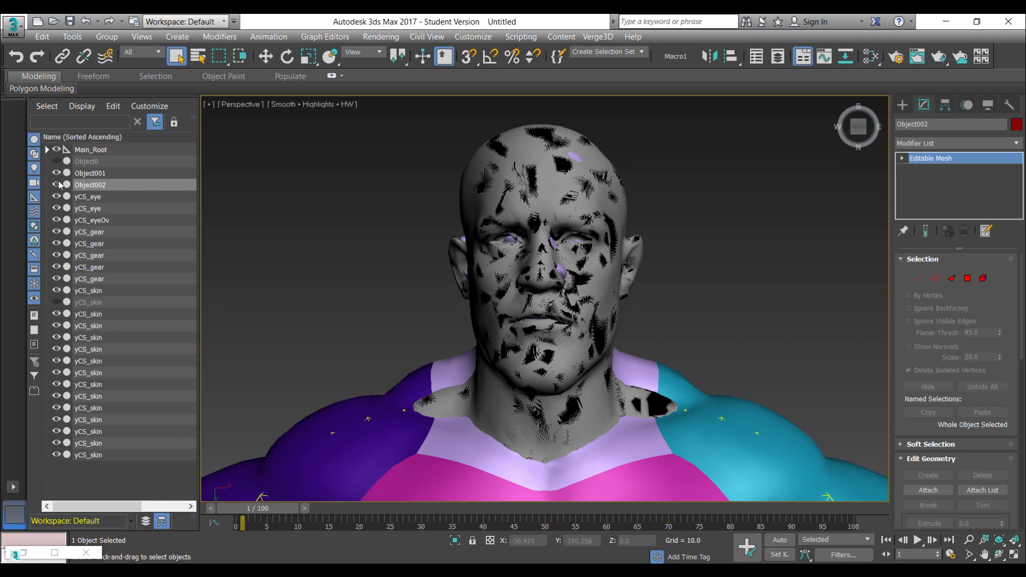
{"action": "left_click", "coordinate": [56, 173]}
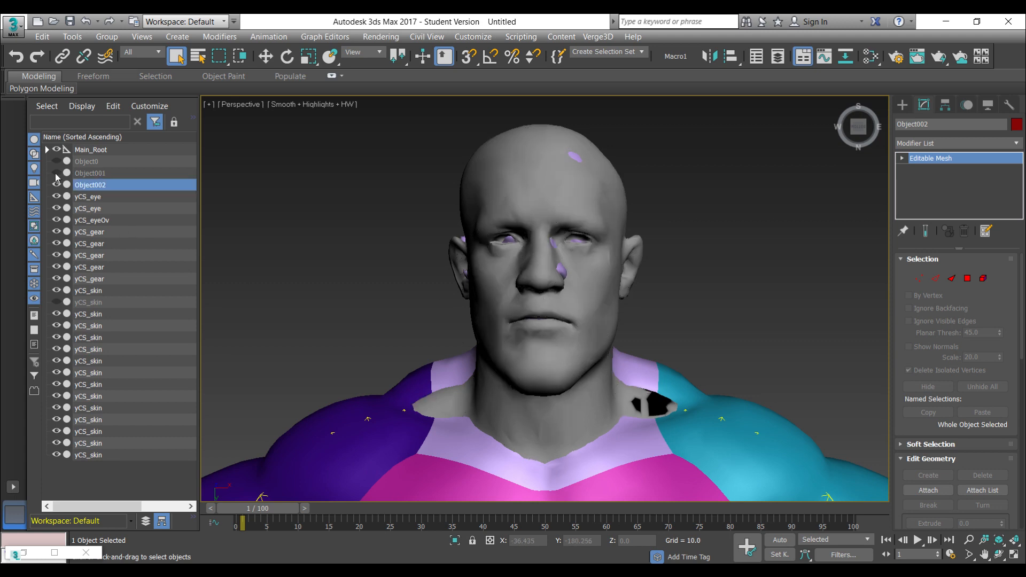
- Copy the body's yCS_skin Skin modifier and paste it onto Object002's Editable Mesh
{"action": "left_click", "coordinate": [446, 369]}
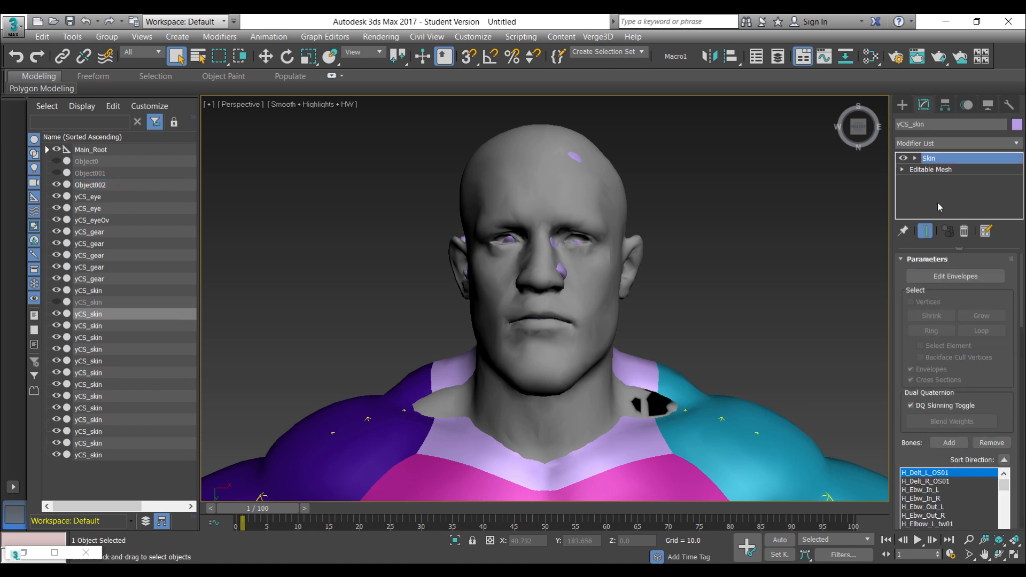
{"action": "right_click", "coordinate": [936, 163]}
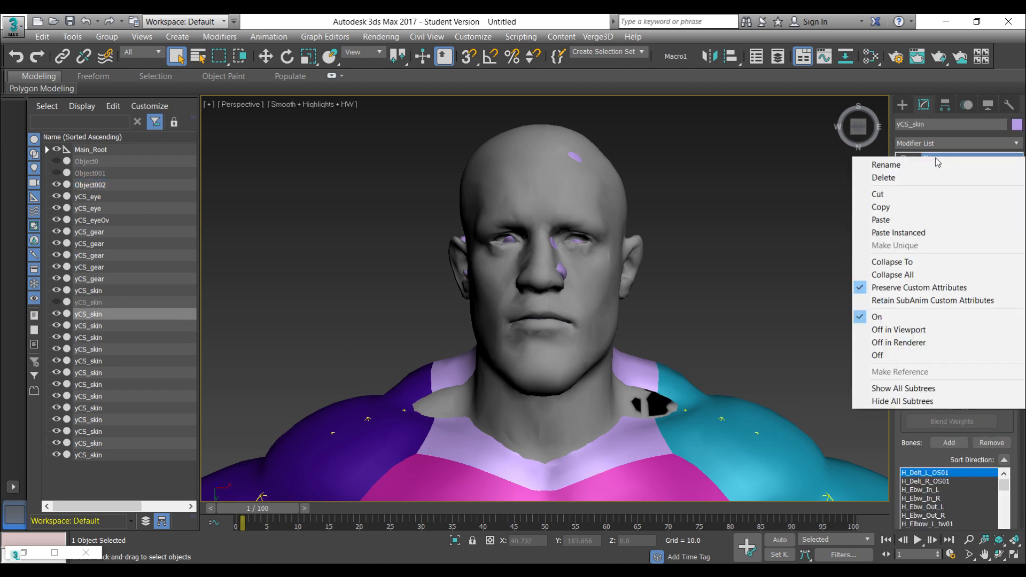
{"action": "left_click", "coordinate": [882, 206]}
{"action": "left_click", "coordinate": [542, 164]}
{"action": "right_click", "coordinate": [542, 184]}
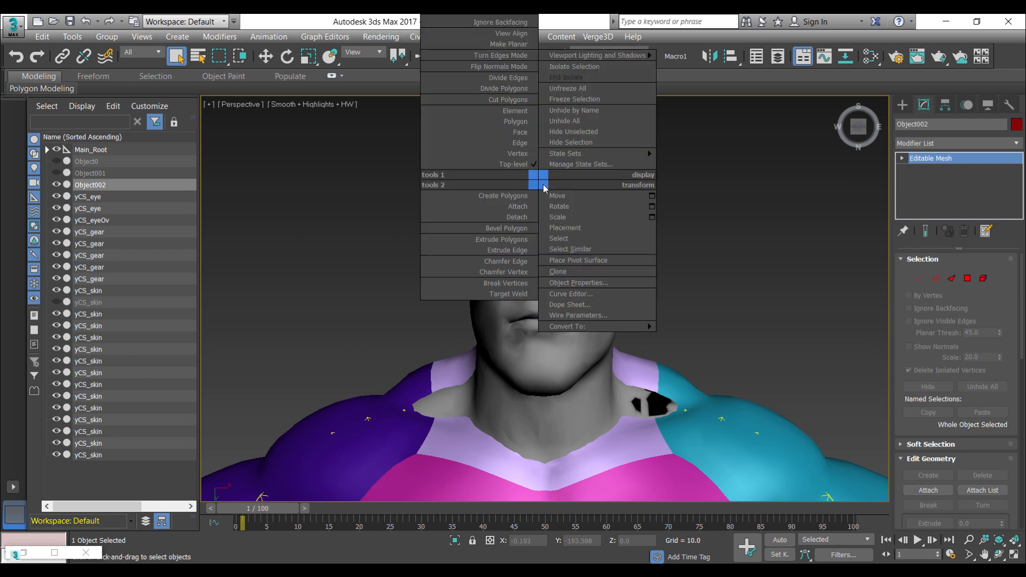
{"action": "left_click", "coordinate": [927, 142]}
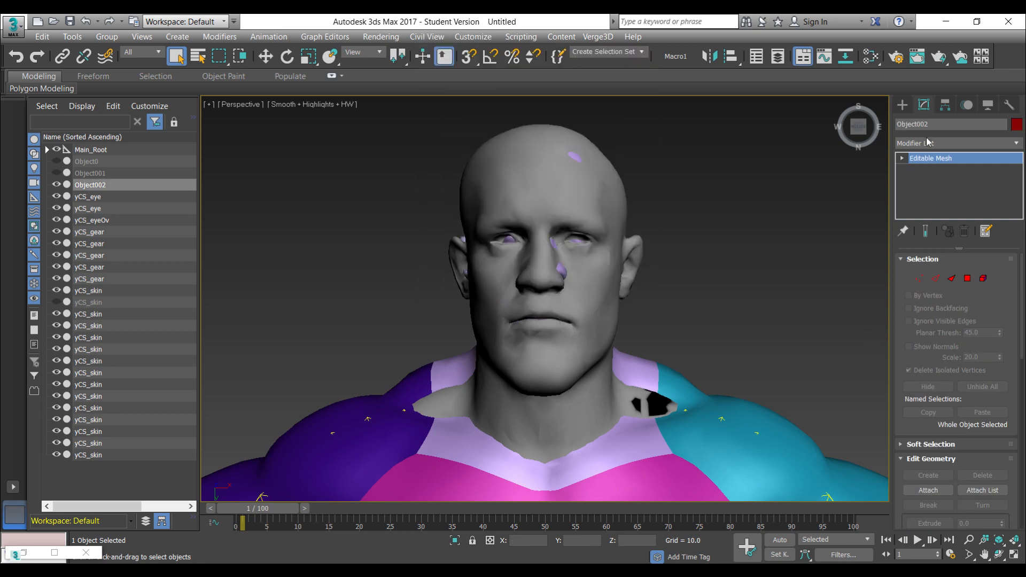
{"action": "right_click", "coordinate": [932, 160]}
{"action": "left_click", "coordinate": [933, 168]}
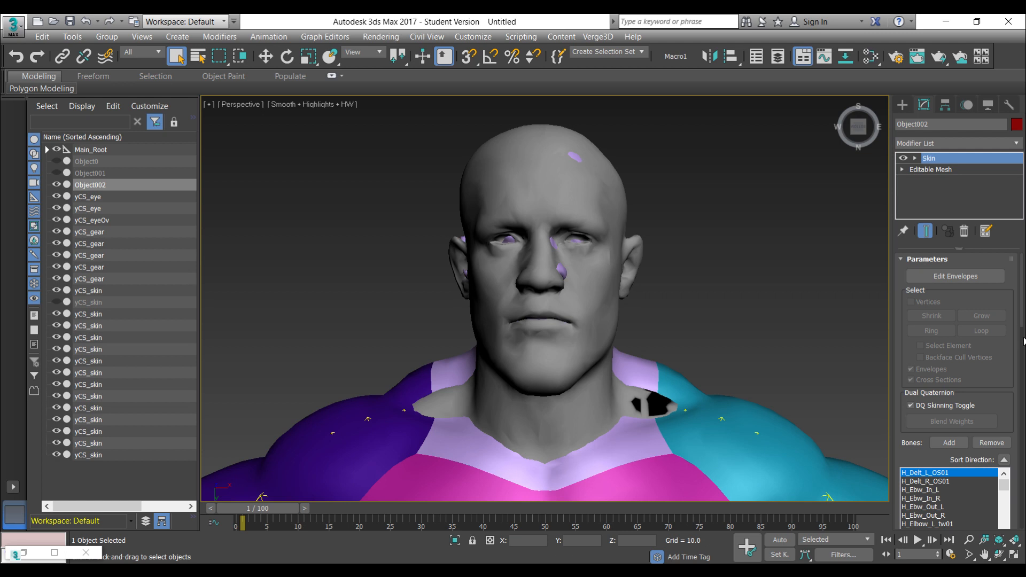
{"action": "scroll", "coordinate": [1017, 385], "scroll_direction": "down", "scroll_amount": 3}
{"action": "scroll", "coordinate": [1015, 432], "scroll_direction": "down", "scroll_amount": 3}
{"action": "scroll", "coordinate": [1013, 457], "scroll_direction": "down", "scroll_amount": 3}
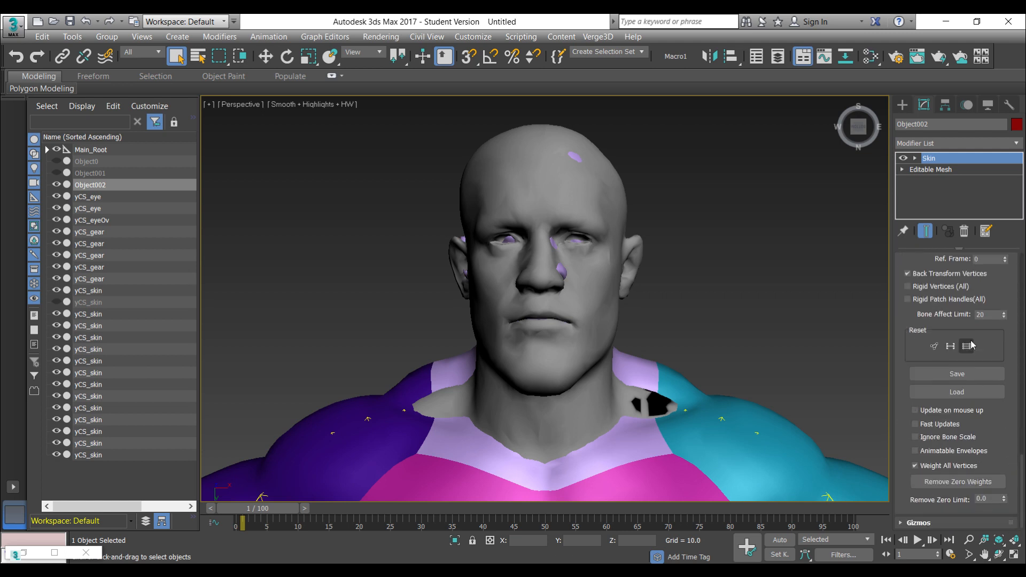
- Check Object0's weight count in X-Rey, then set Object002's Bone Affect Limit to 7
{"action": "left_click", "coordinate": [987, 314]}
{"action": "left_click", "coordinate": [249, 569]}
{"action": "left_click", "coordinate": [292, 520]}
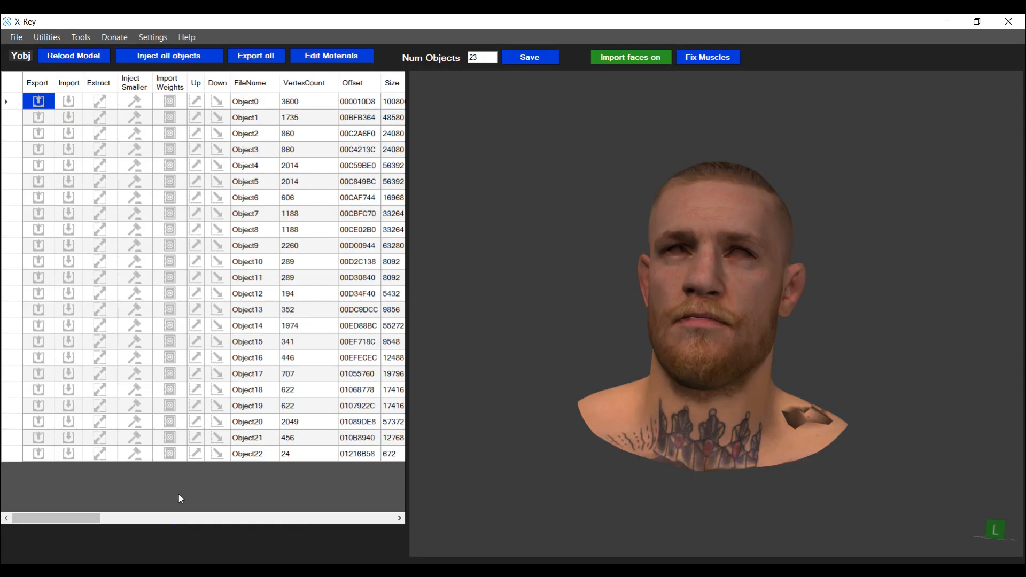
{"action": "left_click_drag", "start_coordinate": [66, 522], "coordinate": [306, 519]}
{"action": "left_click", "coordinate": [315, 105]}
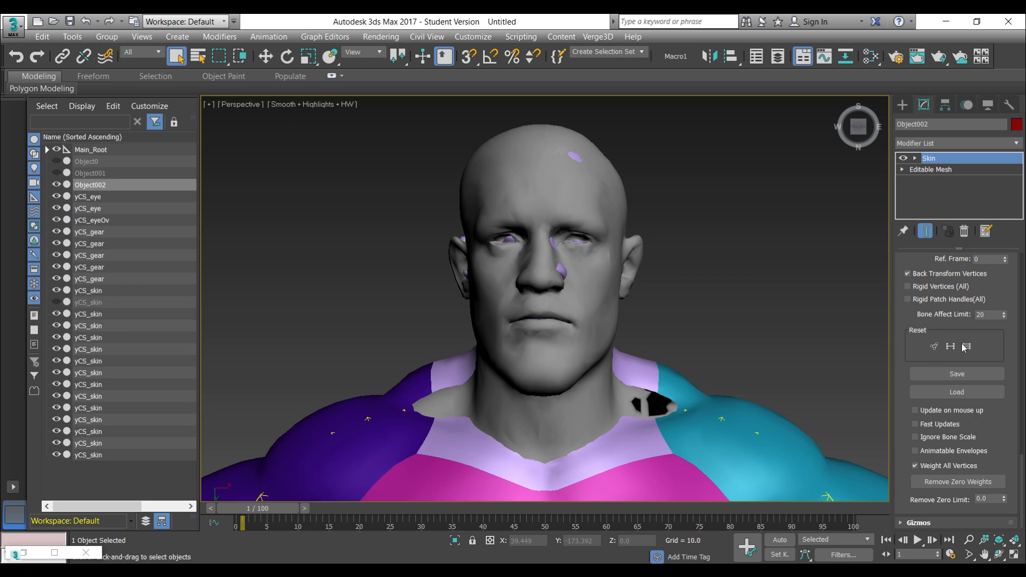
{"action": "double_click", "coordinate": [982, 314]}
{"action": "type", "text": "7"}
- Run the export_bone_weights_to_file.ms script from Scripting > Run Script
{"action": "left_click", "coordinate": [513, 36]}
{"action": "left_click", "coordinate": [513, 135]}
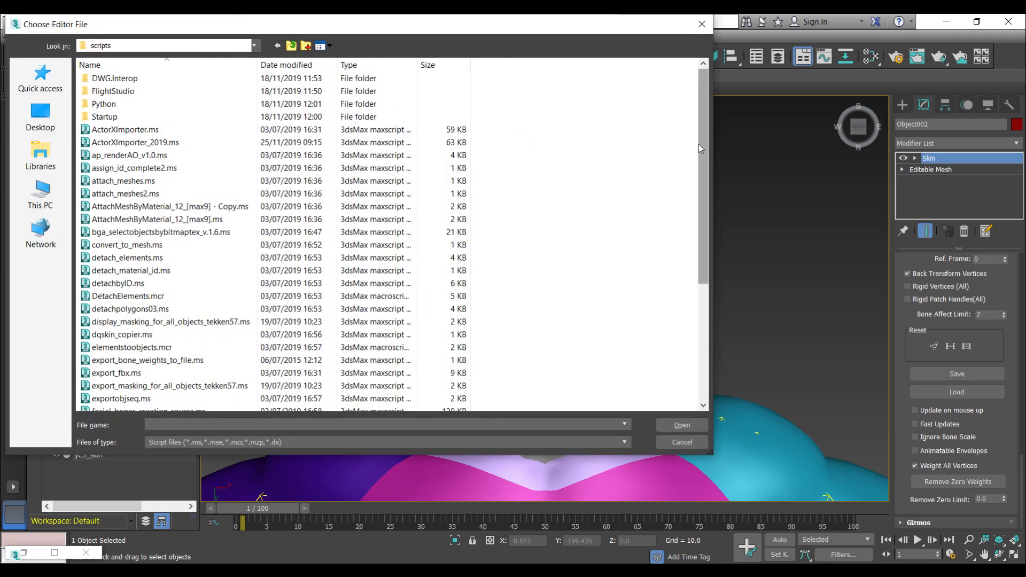
{"action": "mouse_move", "coordinate": [699, 147]}
{"action": "left_mouse_down"}
{"action": "mouse_move", "coordinate": [717, 213]}
{"action": "mouse_move", "coordinate": [725, 157]}
{"action": "mouse_move", "coordinate": [739, 199]}
{"action": "mouse_move", "coordinate": [733, 270]}
{"action": "left_mouse_up"}
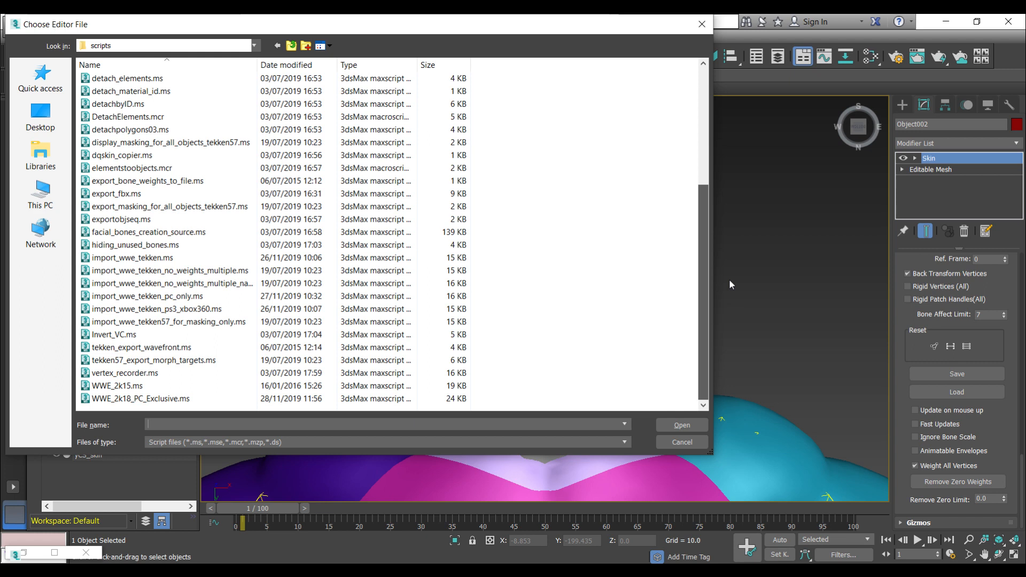
{"action": "left_click_drag", "start_coordinate": [731, 276], "coordinate": [710, 274]}
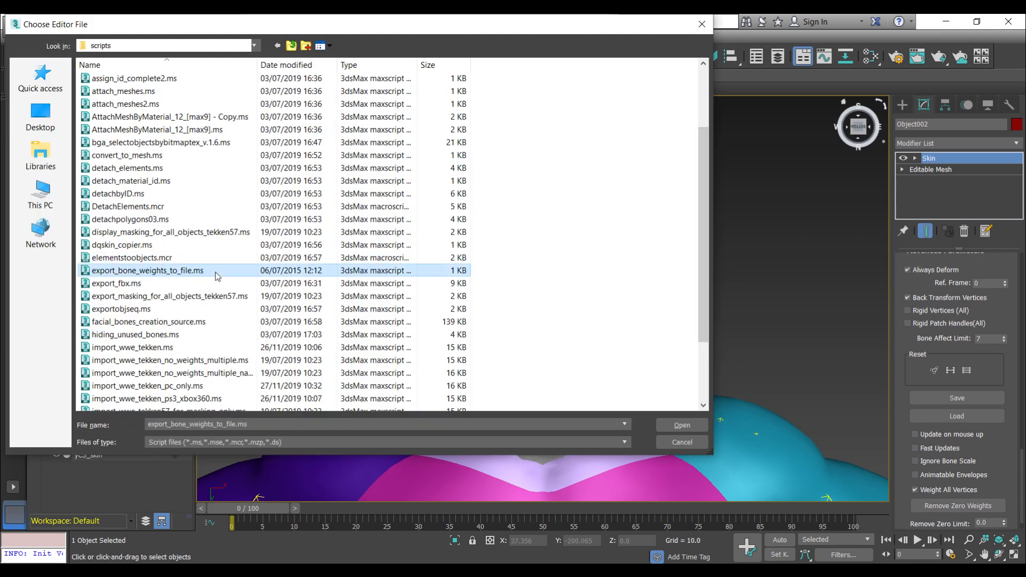
{"action": "double_click", "coordinate": [216, 272]}
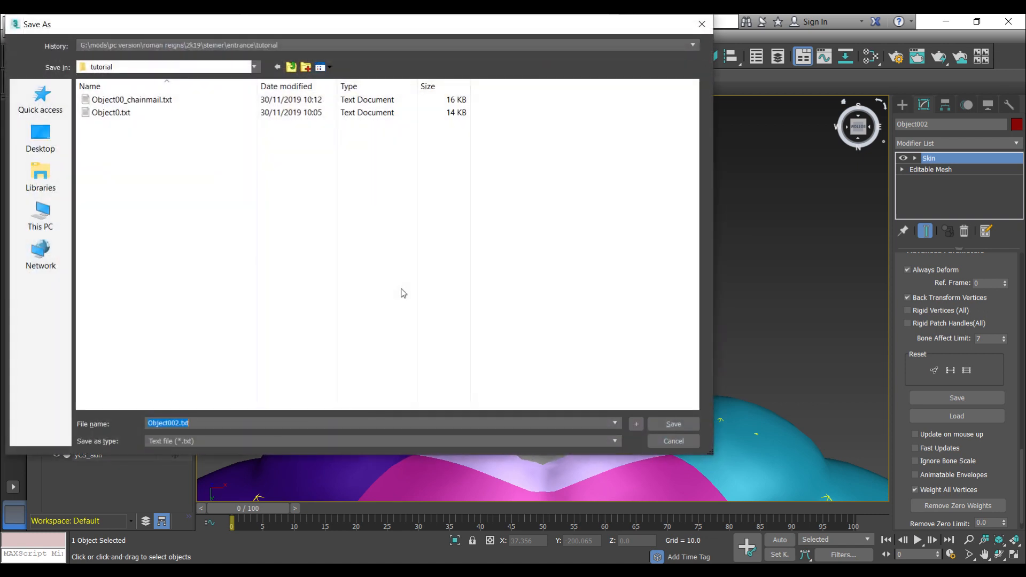
- Save the weights text file into the tutorial folder without the trailing 2 and confirm
{"action": "key", "text": "ctrl+v"}
{"action": "key", "text": "Return"}
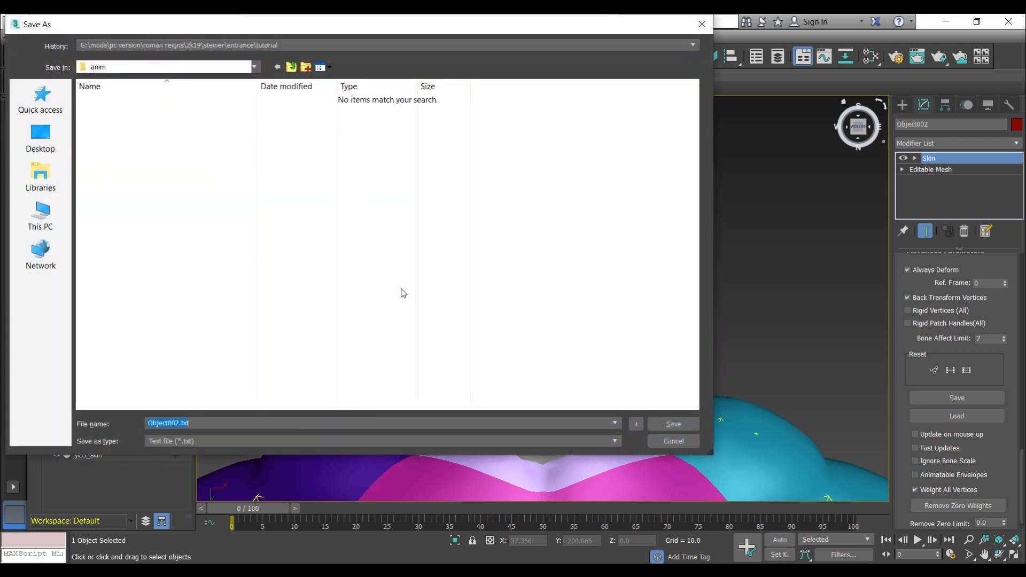
{"action": "left_click", "coordinate": [292, 67]}
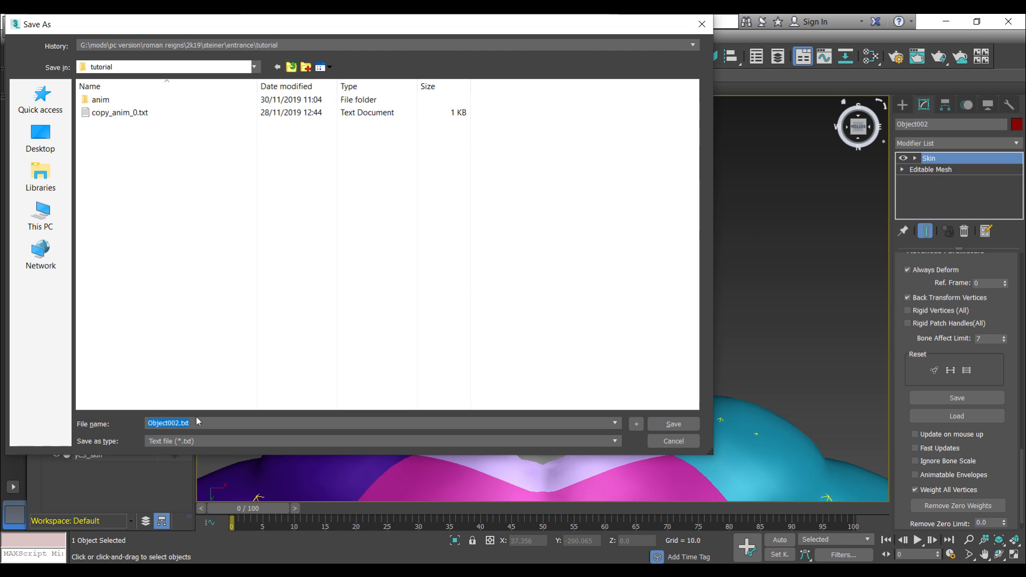
{"action": "left_click", "coordinate": [177, 423]}
{"action": "key", "text": "BackSpace"}
{"action": "type", "text": "_anim"}
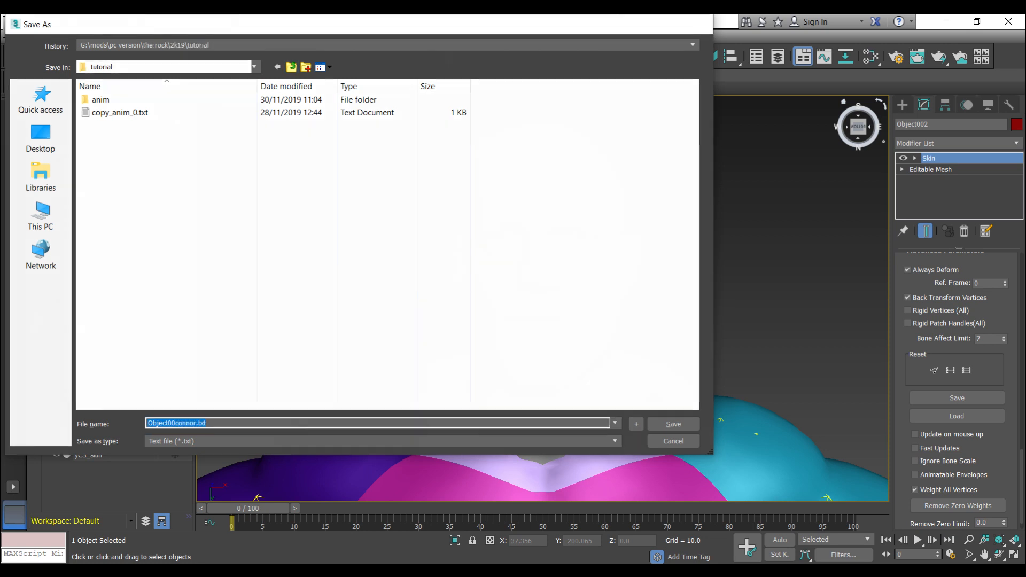
{"action": "key", "text": "Return"}
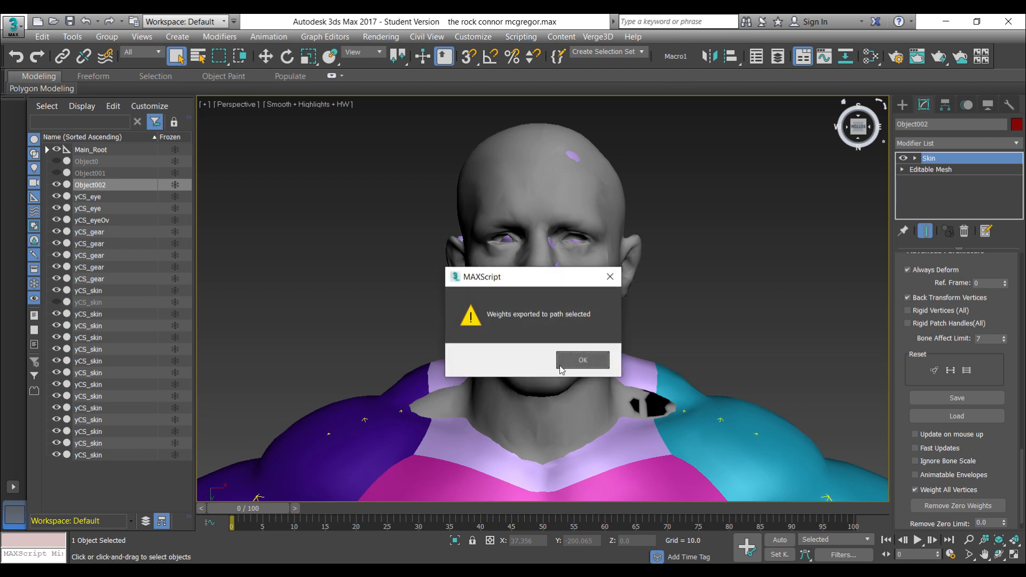
{"action": "left_click", "coordinate": [577, 360]}
- Import Object00connor.txt weights into Object0 in X-Rey and preview the head alone
{"action": "left_click", "coordinate": [247, 570]}
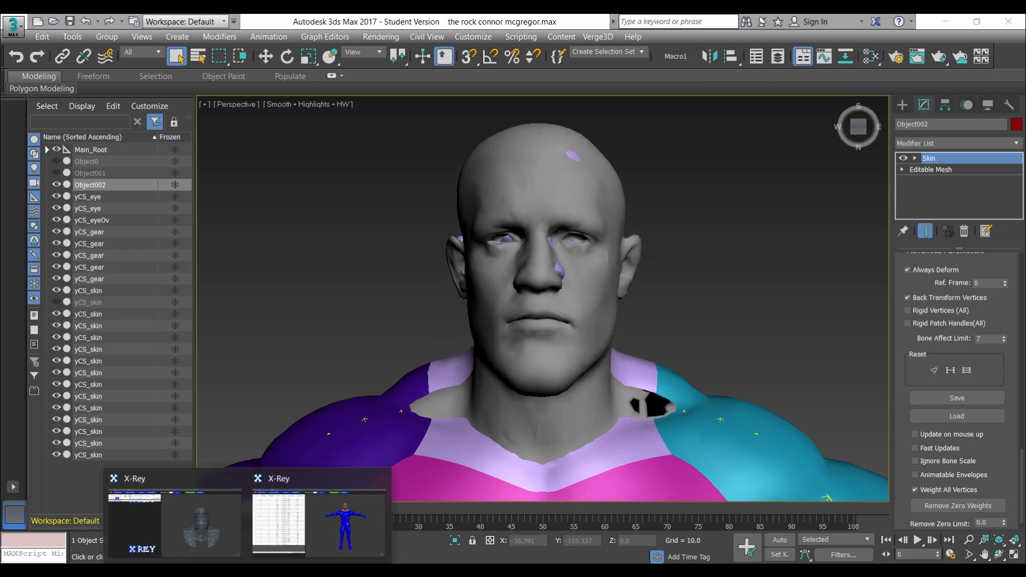
{"action": "left_click", "coordinate": [322, 532]}
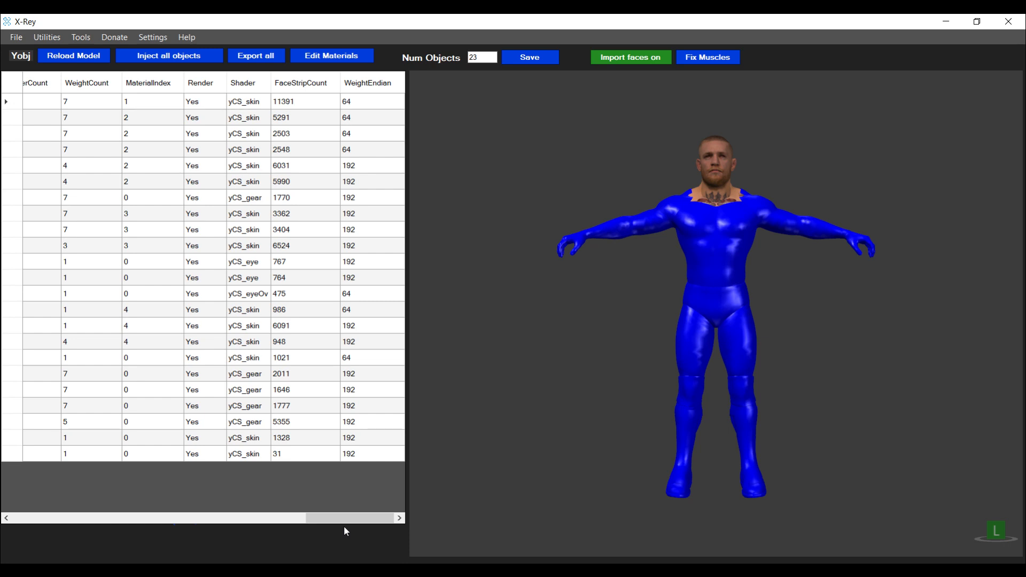
{"action": "left_click_drag", "start_coordinate": [344, 518], "coordinate": [49, 517]}
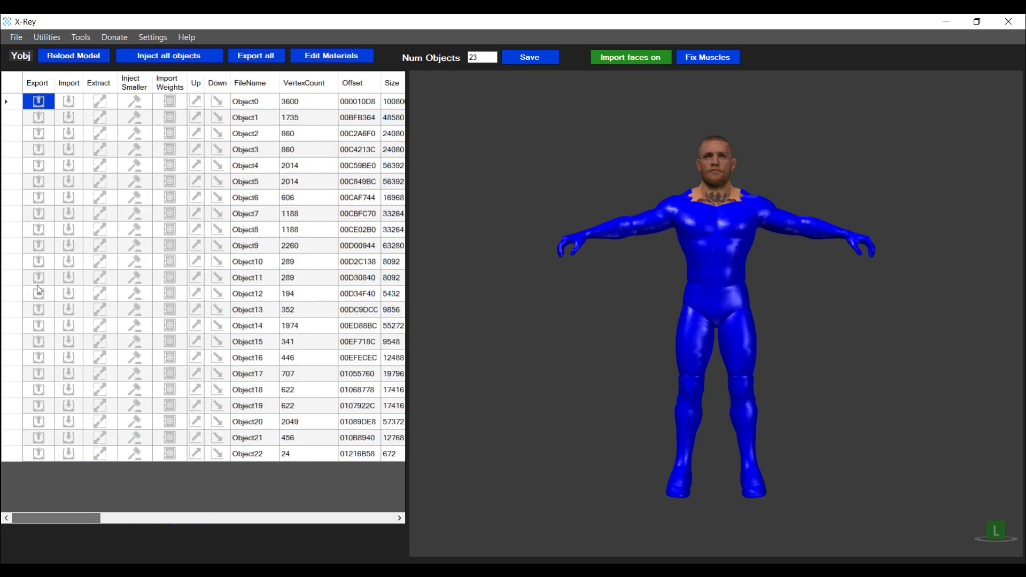
{"action": "left_click", "coordinate": [172, 102]}
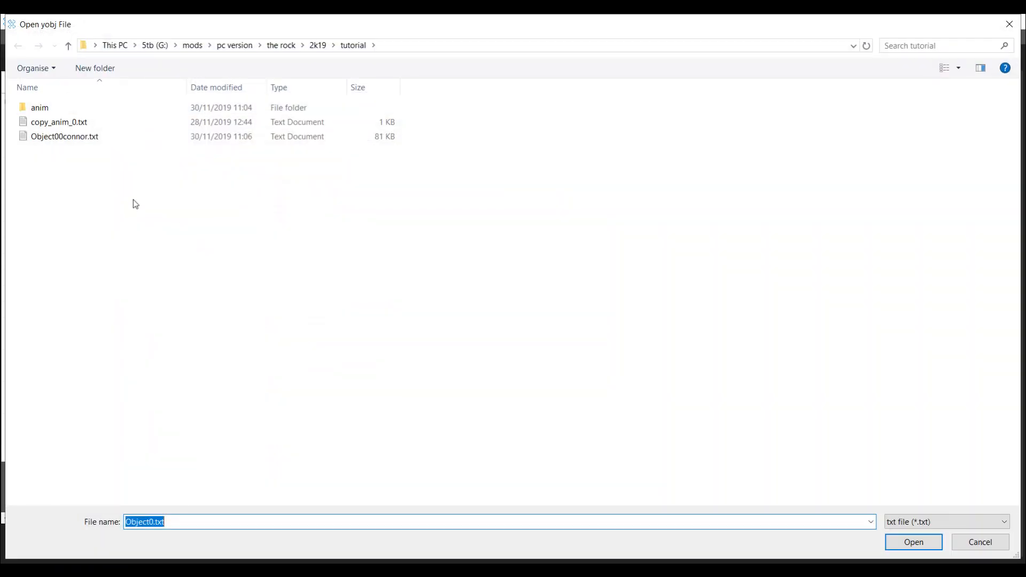
{"action": "double_click", "coordinate": [65, 137]}
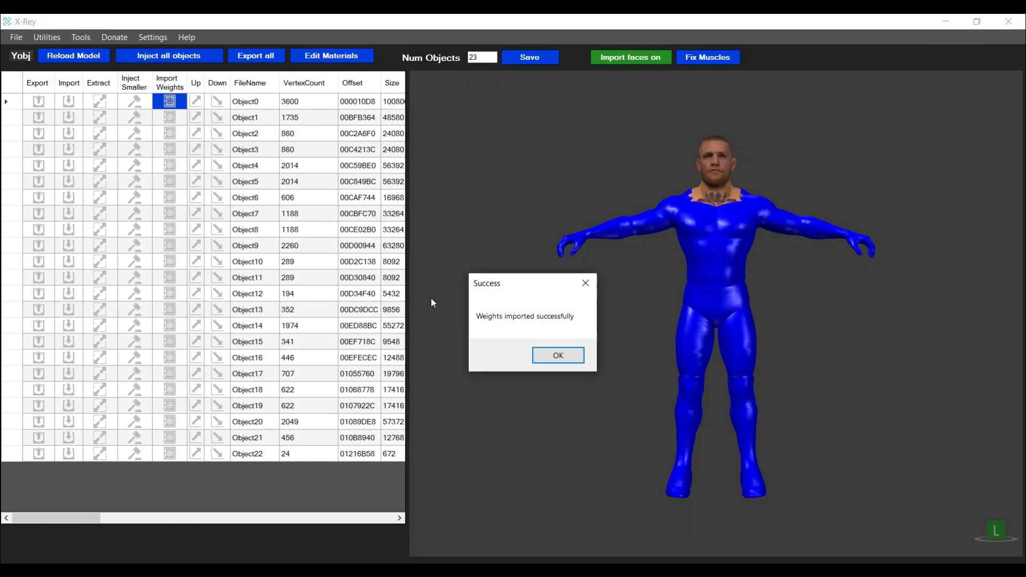
{"action": "left_click", "coordinate": [559, 355]}
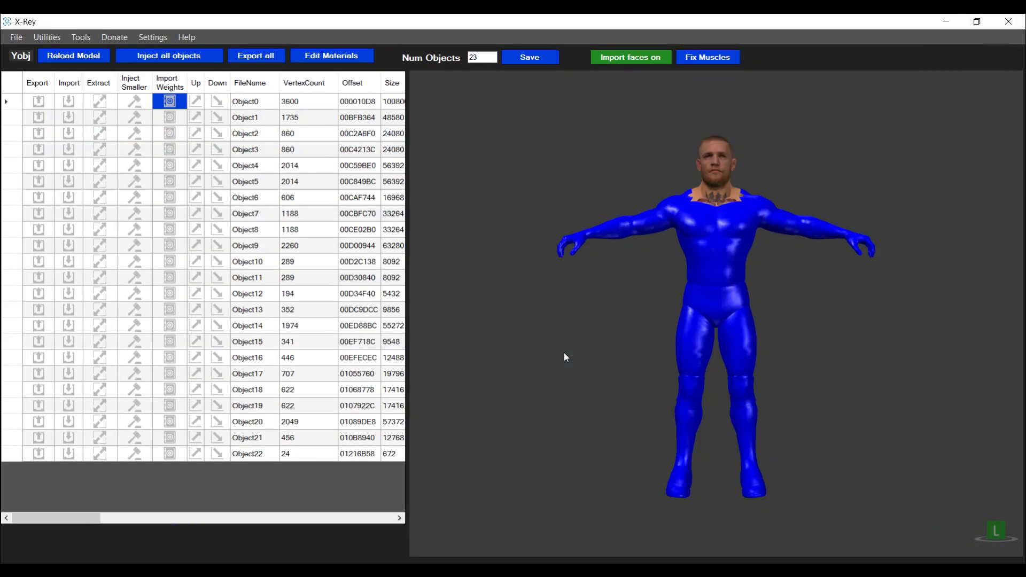
{"action": "left_click", "coordinate": [250, 105]}
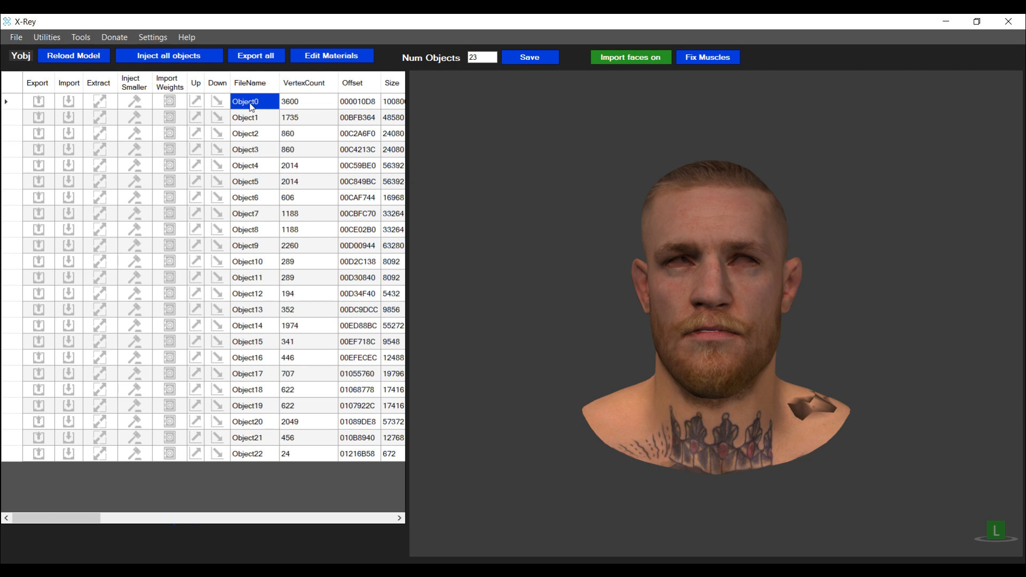
- Load Object0's 2k18-upwards animations and preview slots Anim_0 through Anim_37
{"action": "right_click", "coordinate": [251, 105]}
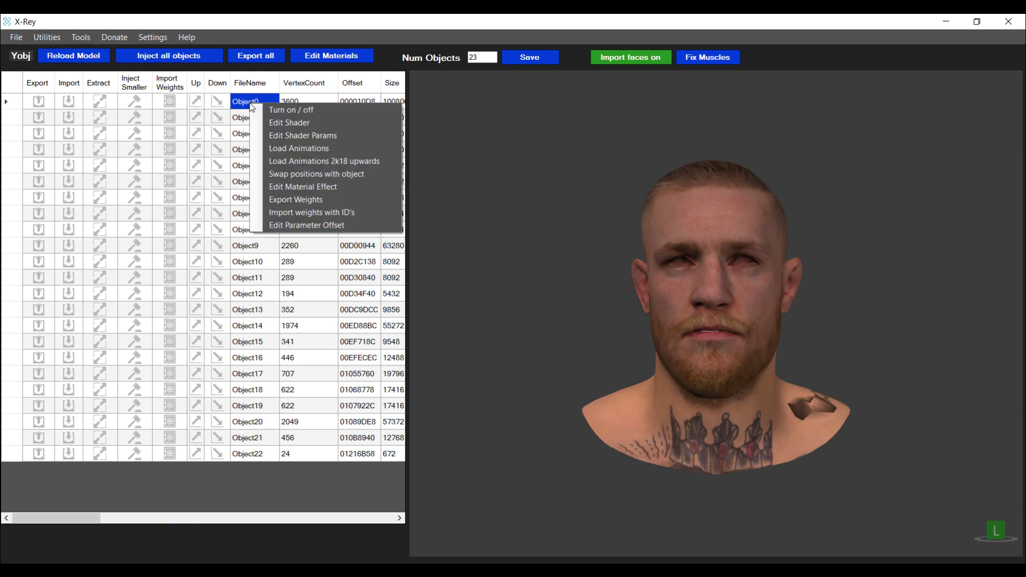
{"action": "left_click", "coordinate": [325, 161]}
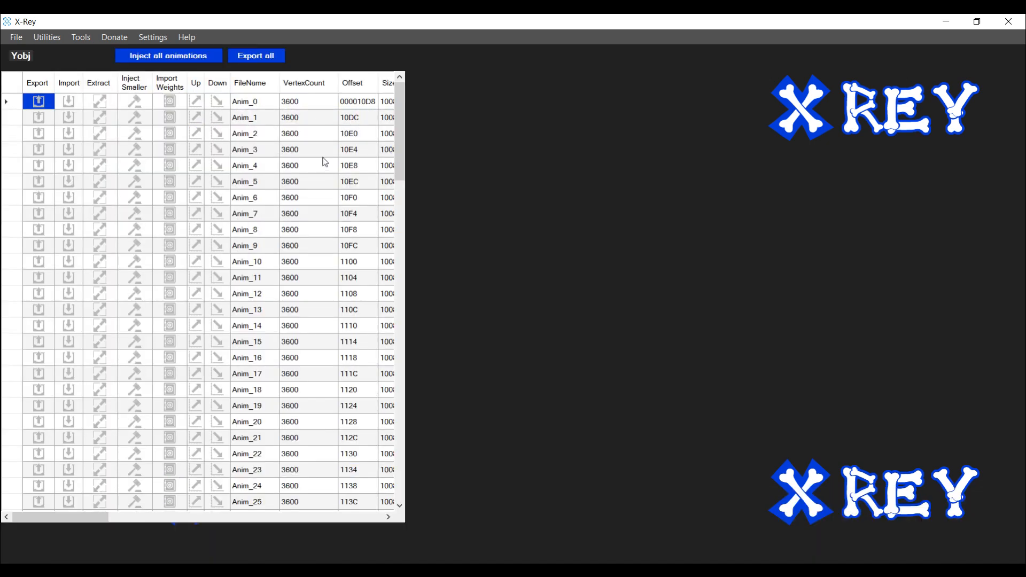
{"action": "left_click", "coordinate": [251, 105]}
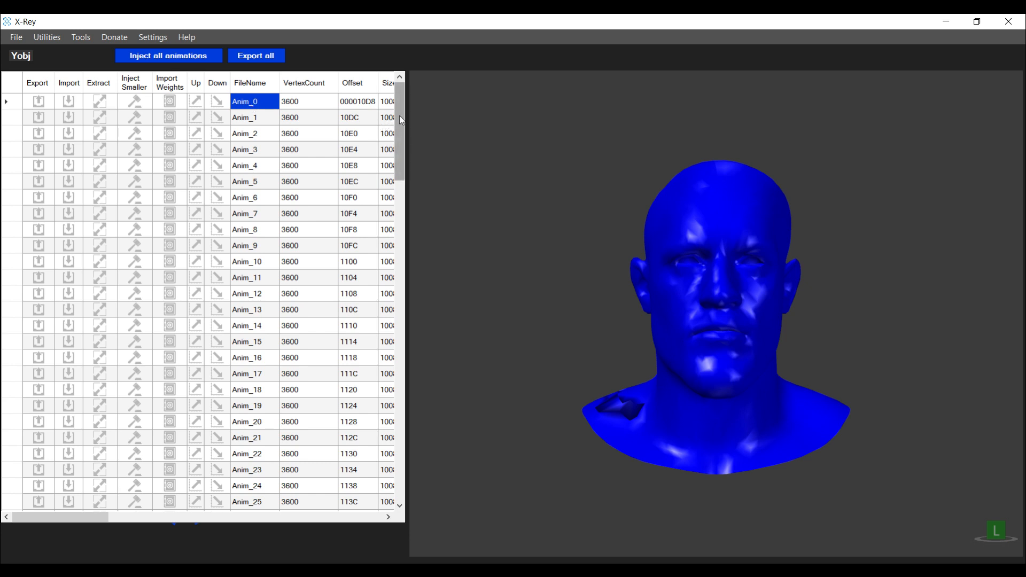
{"action": "left_click", "coordinate": [238, 267]}
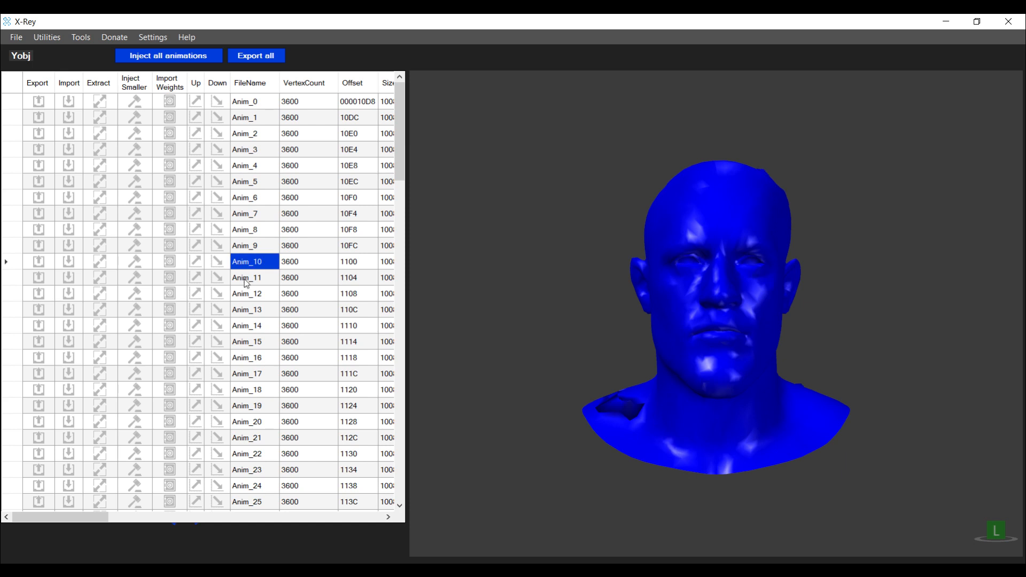
{"action": "left_click", "coordinate": [245, 283]}
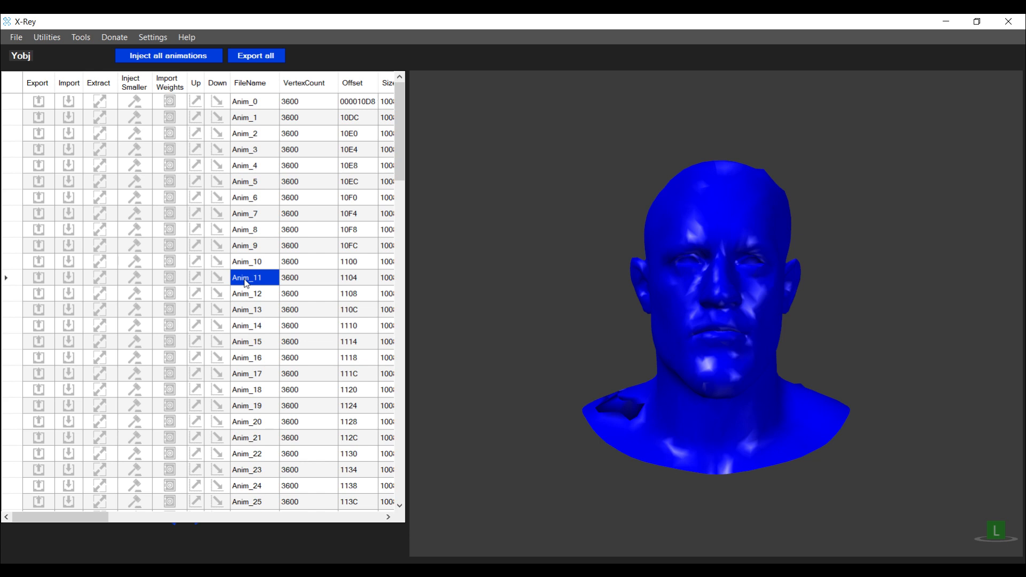
{"action": "left_click", "coordinate": [257, 345]}
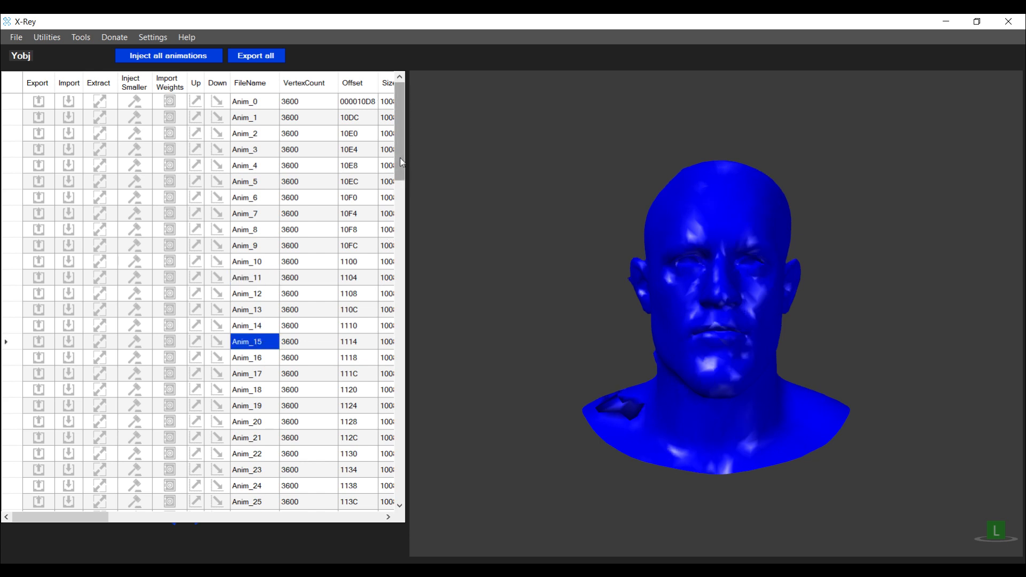
{"action": "left_click_drag", "start_coordinate": [401, 163], "coordinate": [400, 188]}
{"action": "left_click", "coordinate": [258, 343]}
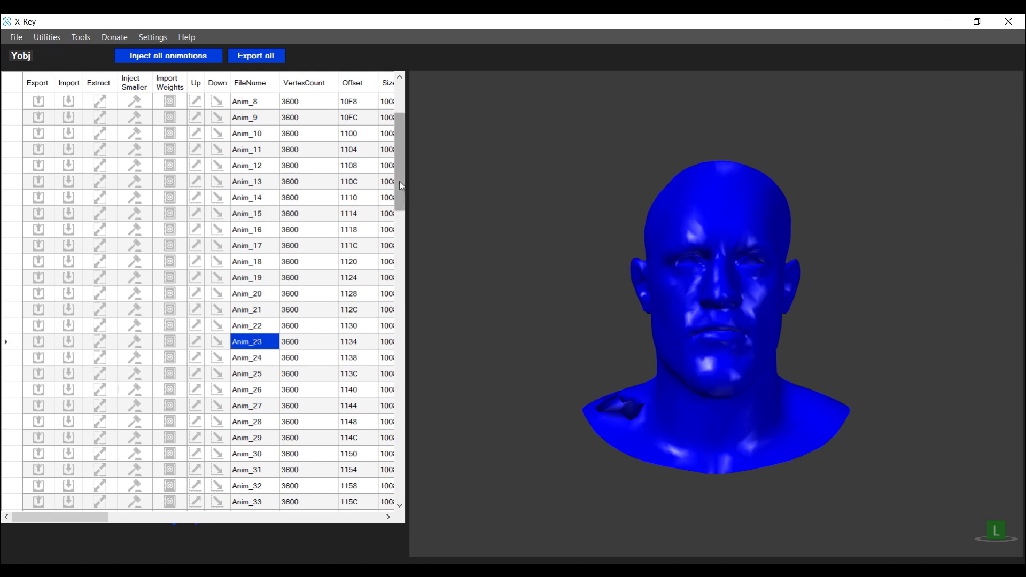
{"action": "left_click_drag", "start_coordinate": [398, 181], "coordinate": [398, 220]}
{"action": "left_click", "coordinate": [250, 336]}
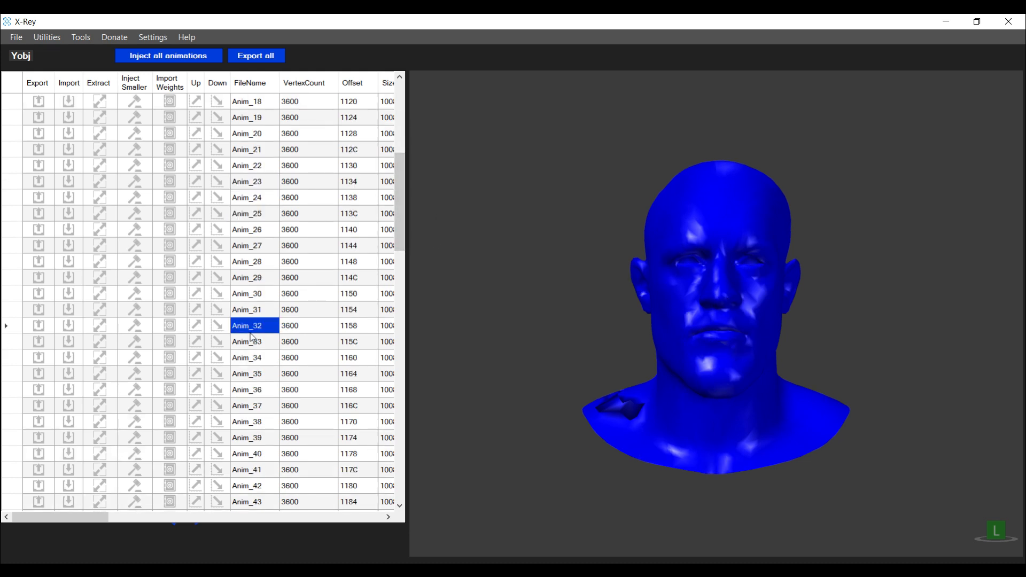
{"action": "left_click", "coordinate": [257, 388]}
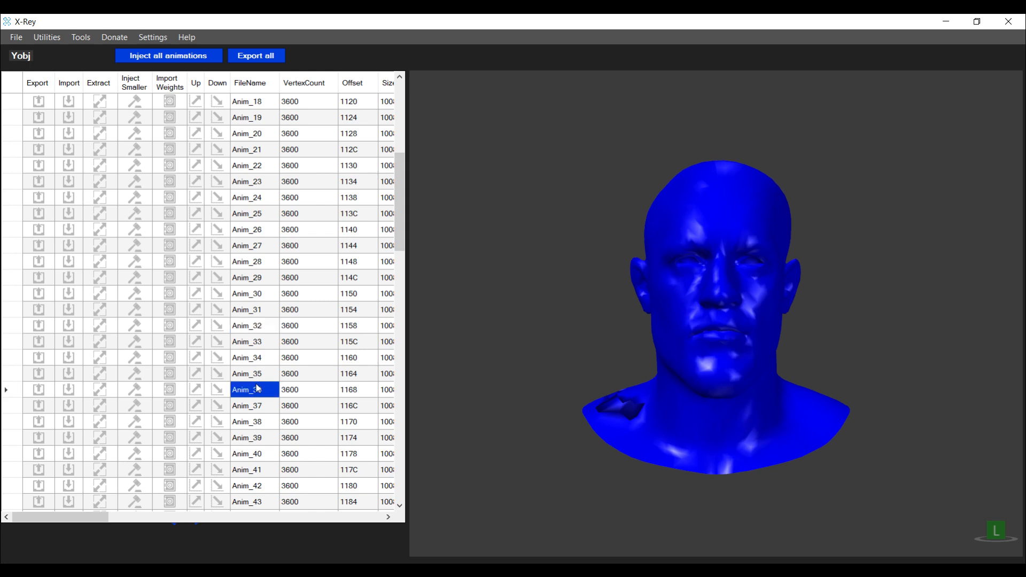
{"action": "left_click", "coordinate": [259, 407]}
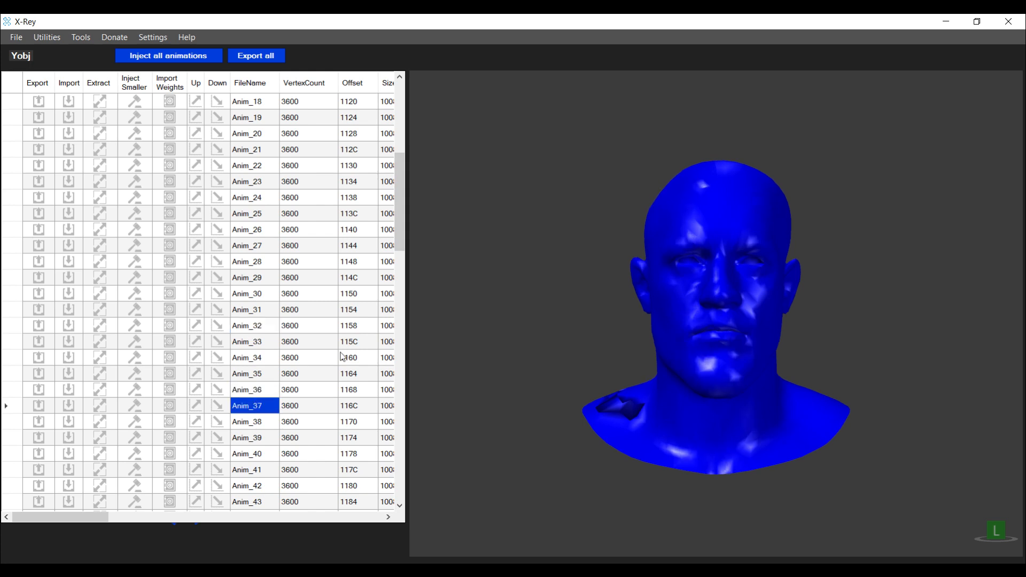
{"action": "left_click_drag", "start_coordinate": [405, 213], "coordinate": [418, 467]}
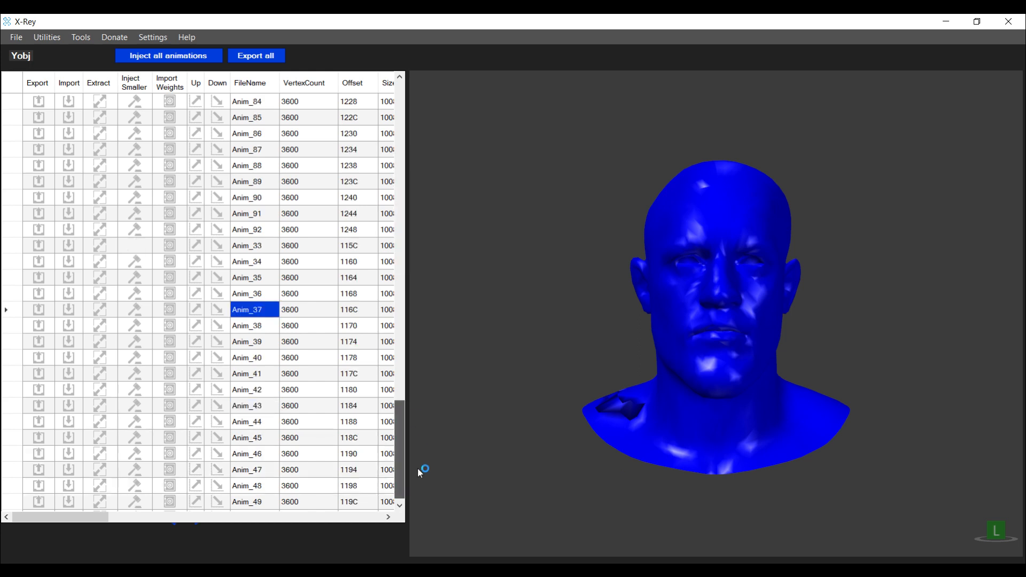
- Preview slots from Anim_110 back down through Anim_91 and Anim_11 again
{"action": "left_click", "coordinate": [259, 502]}
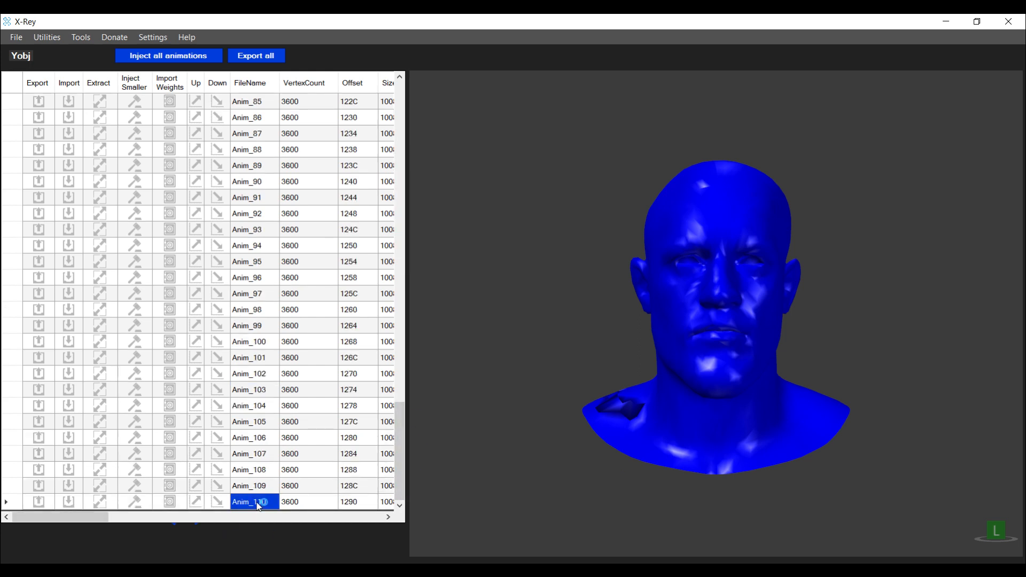
{"action": "left_click", "coordinate": [263, 486]}
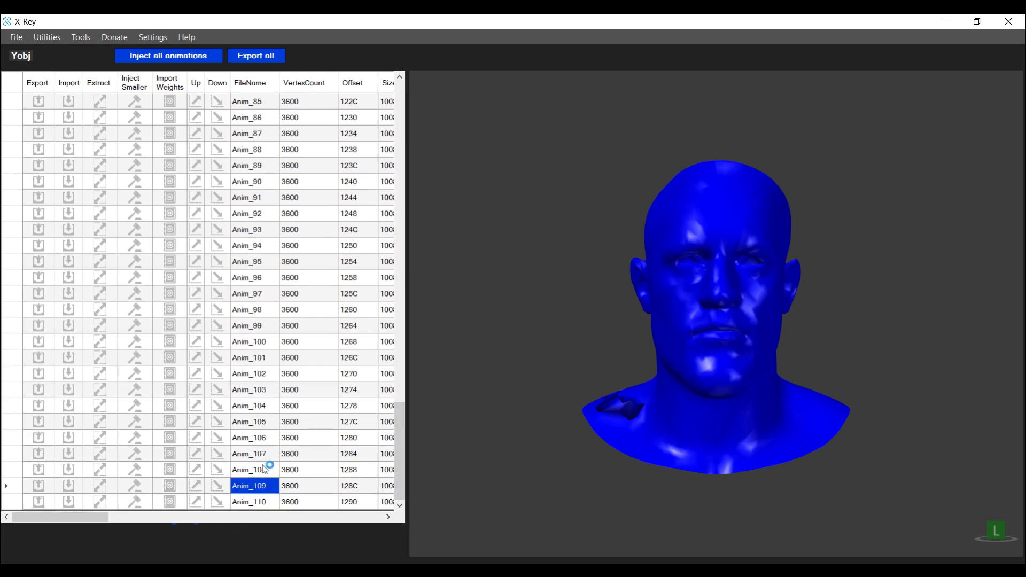
{"action": "left_click", "coordinate": [262, 438]}
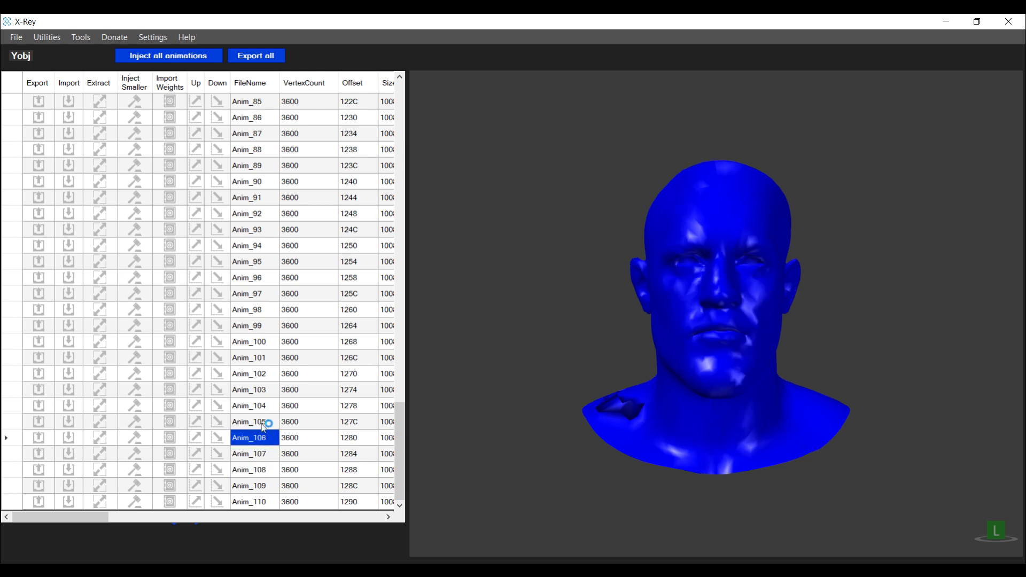
{"action": "left_click", "coordinate": [264, 373]}
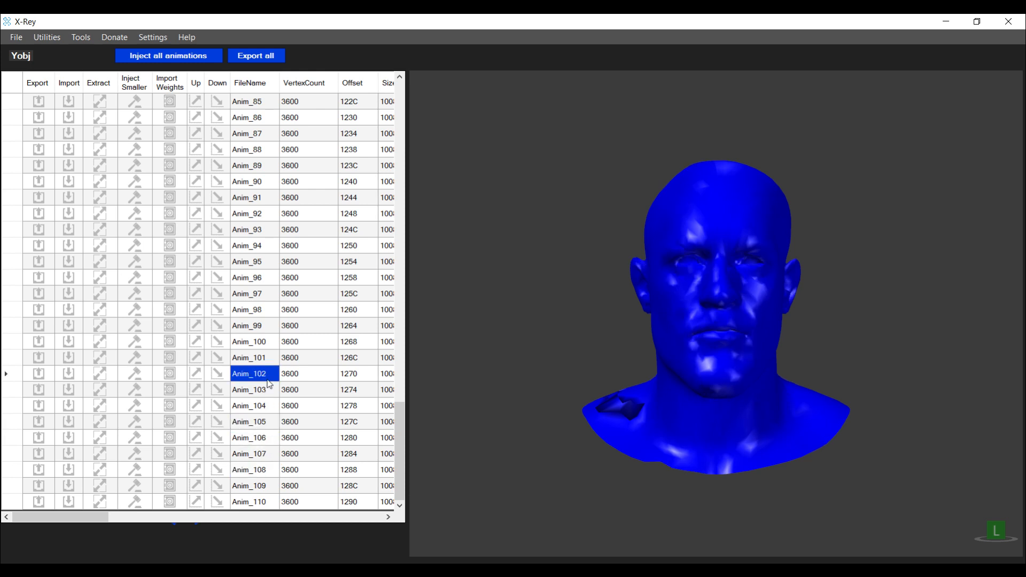
{"action": "left_click", "coordinate": [267, 345]}
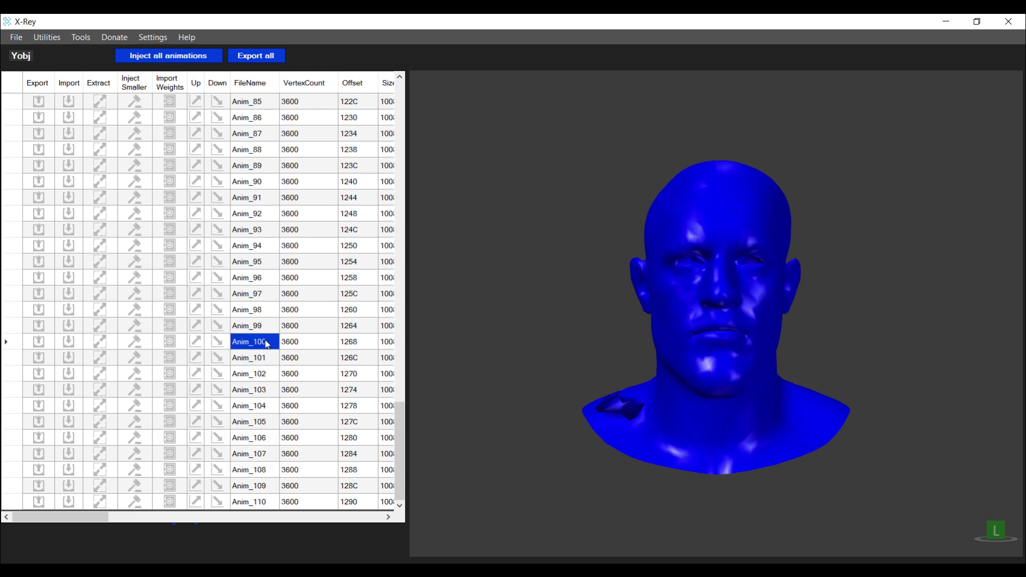
{"action": "left_click", "coordinate": [253, 298]}
{"action": "left_click", "coordinate": [260, 250]}
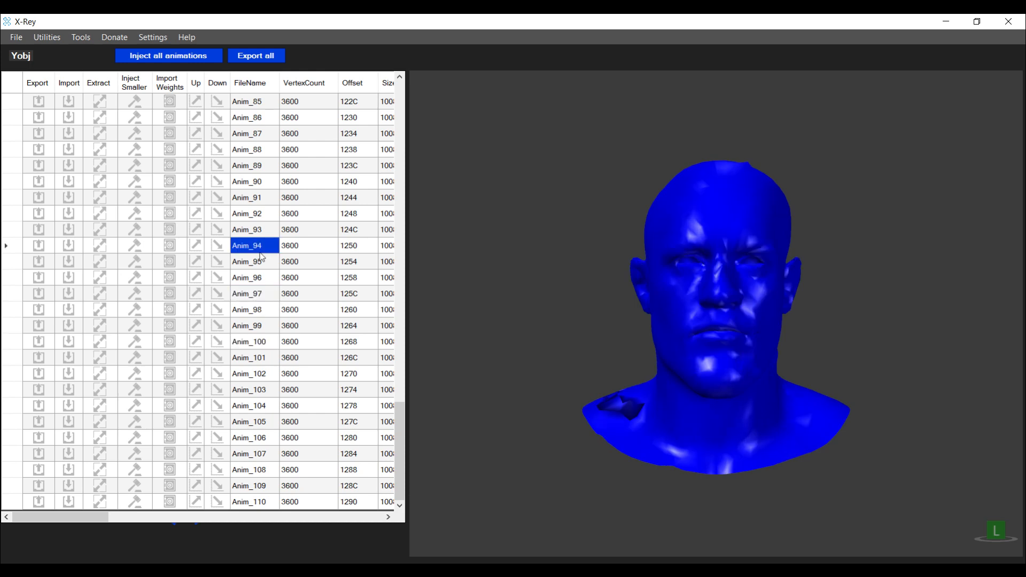
{"action": "left_click", "coordinate": [254, 201]}
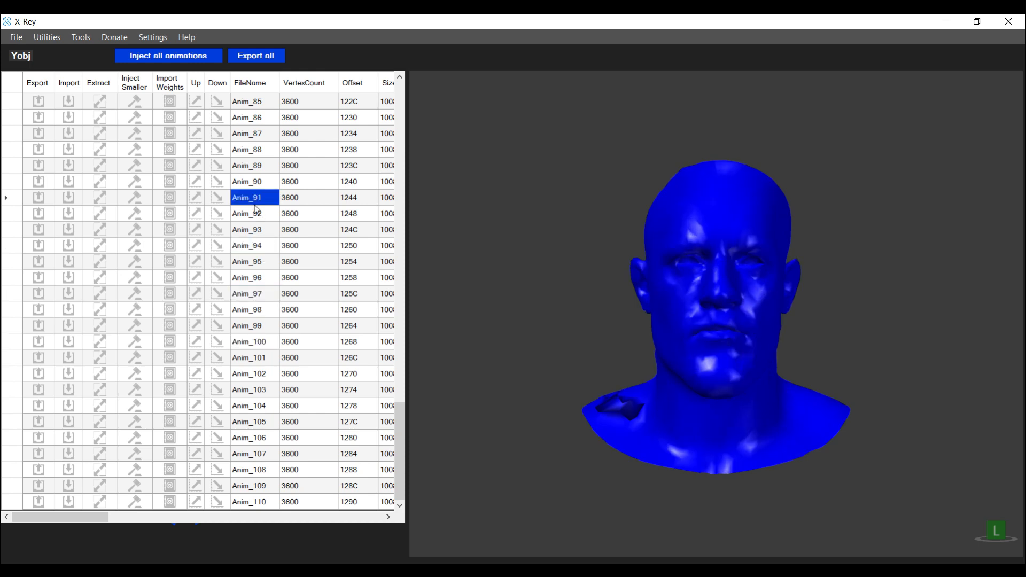
{"action": "mouse_move", "coordinate": [400, 468]}
{"action": "left_mouse_down"}
{"action": "mouse_move", "coordinate": [419, 275]}
{"action": "mouse_move", "coordinate": [401, 120]}
{"action": "left_mouse_up"}
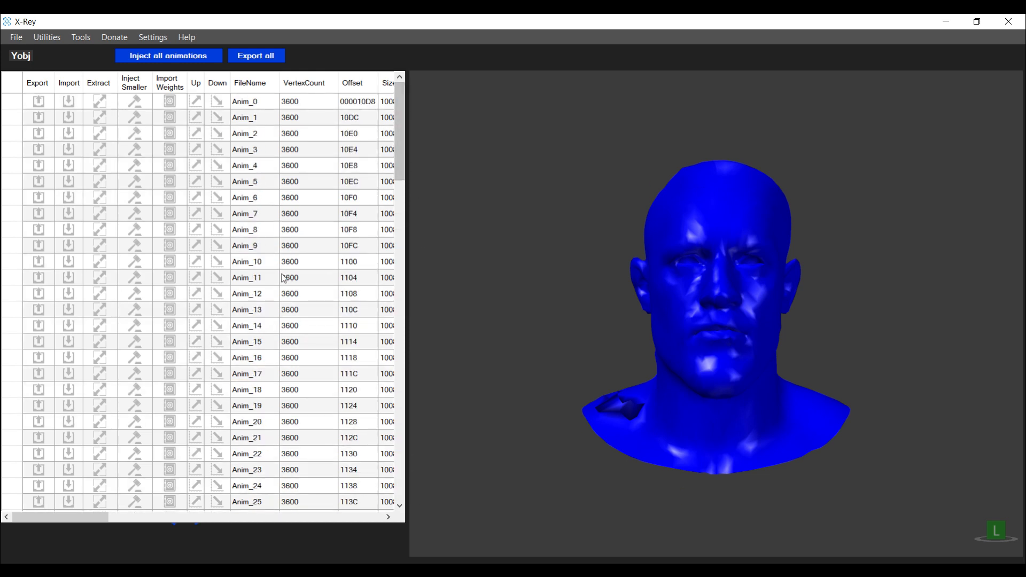
{"action": "left_click", "coordinate": [258, 281]}
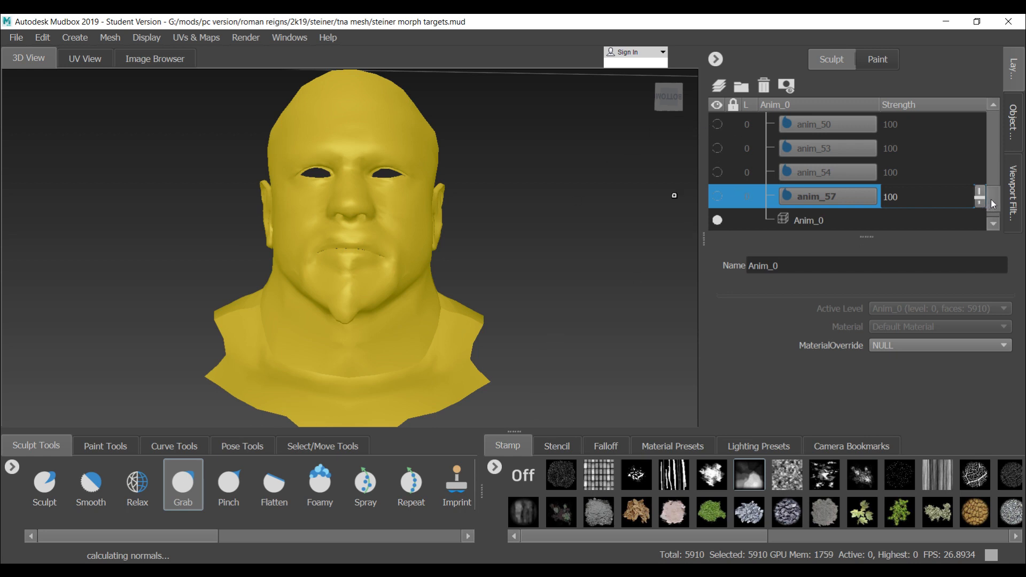
{"action": "left_click_drag", "start_coordinate": [990, 200], "coordinate": [991, 205]}
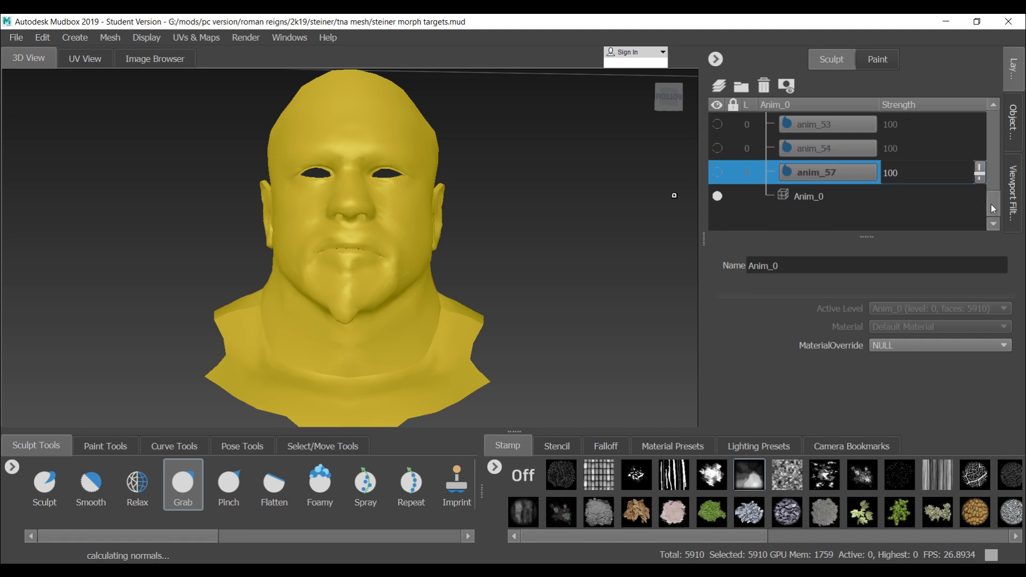
- Toggle Mudbox morph layers anim_57, anim_53 and anim_54, then show the tutorial folder
{"action": "left_click", "coordinate": [717, 173]}
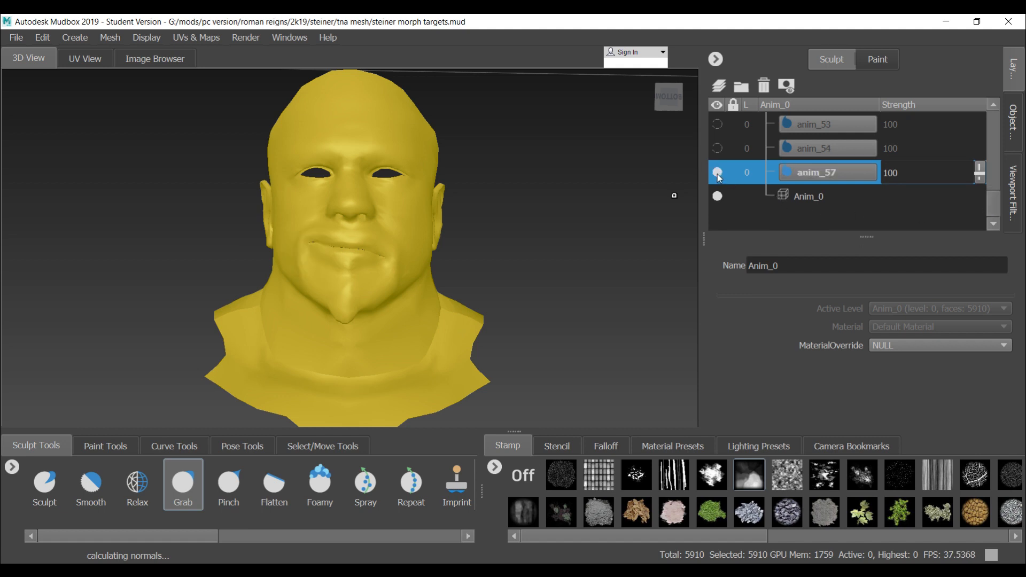
{"action": "left_click", "coordinate": [718, 173]}
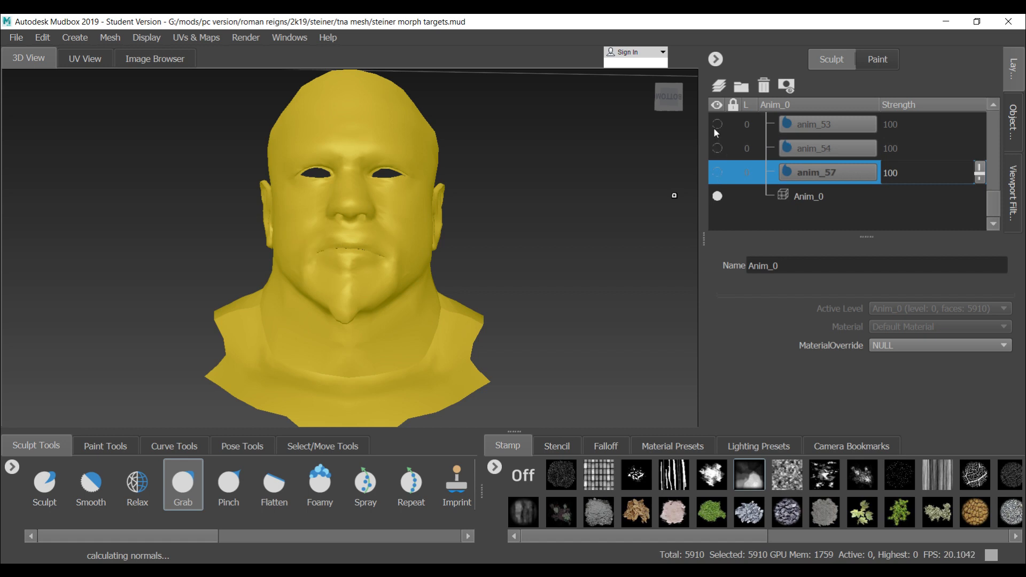
{"action": "left_click", "coordinate": [716, 125]}
{"action": "left_click", "coordinate": [717, 149]}
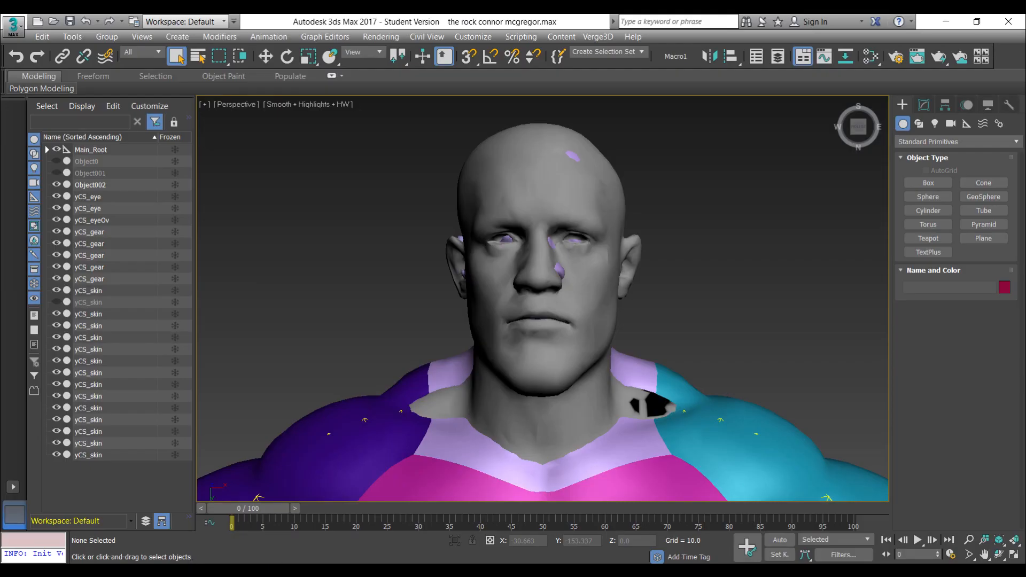
{"action": "left_click", "coordinate": [217, 513]}
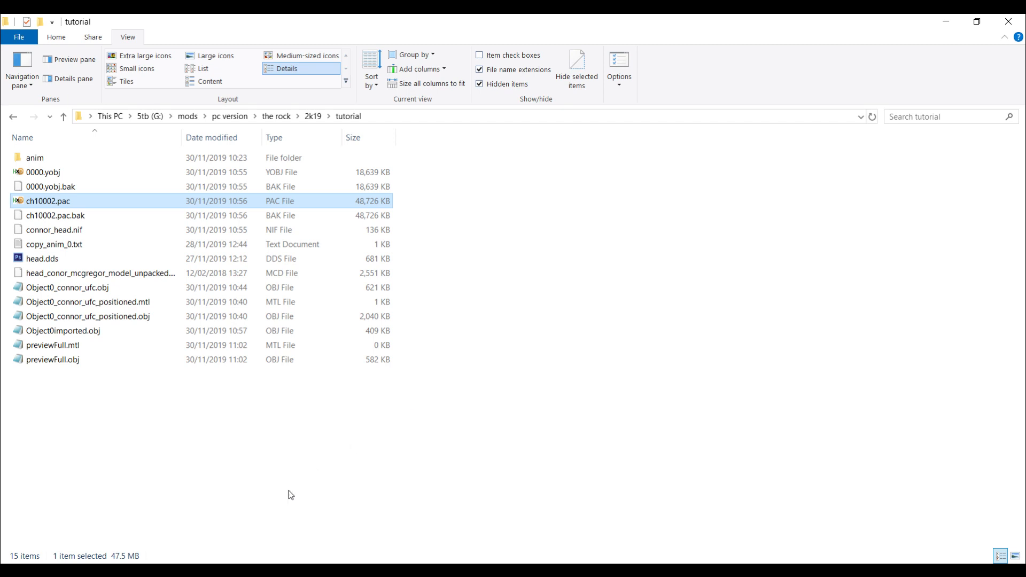
- Export the Anim_0 row from X-Rey as Anim_0.obj into the anim folder
{"action": "left_click", "coordinate": [281, 541]}
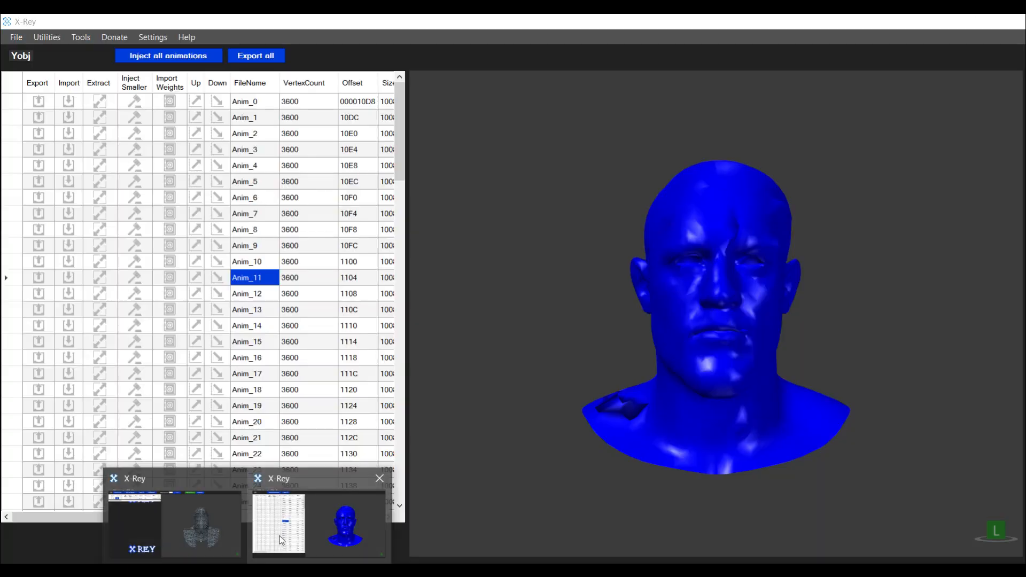
{"action": "left_click", "coordinate": [257, 103]}
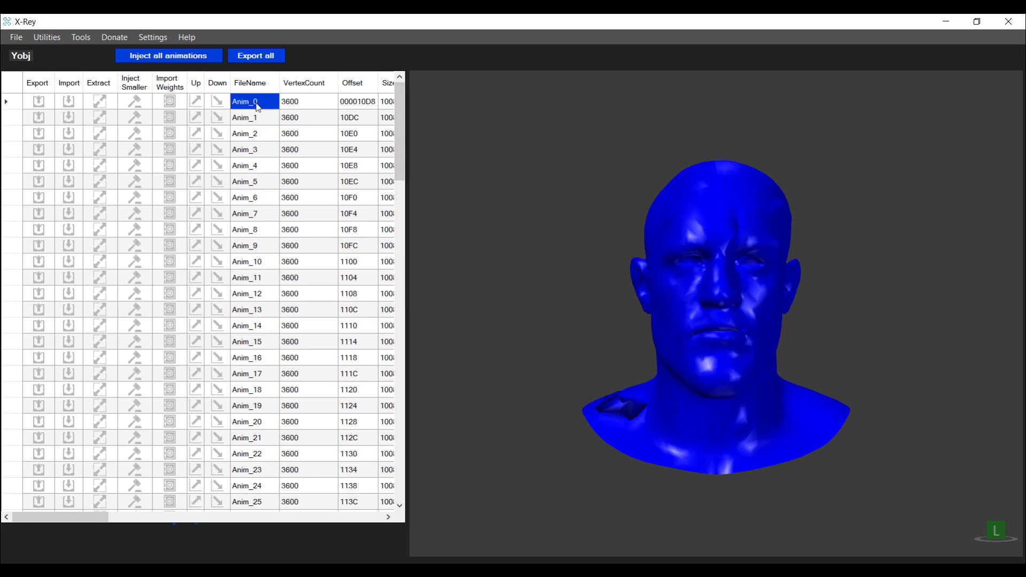
{"action": "left_click", "coordinate": [39, 104]}
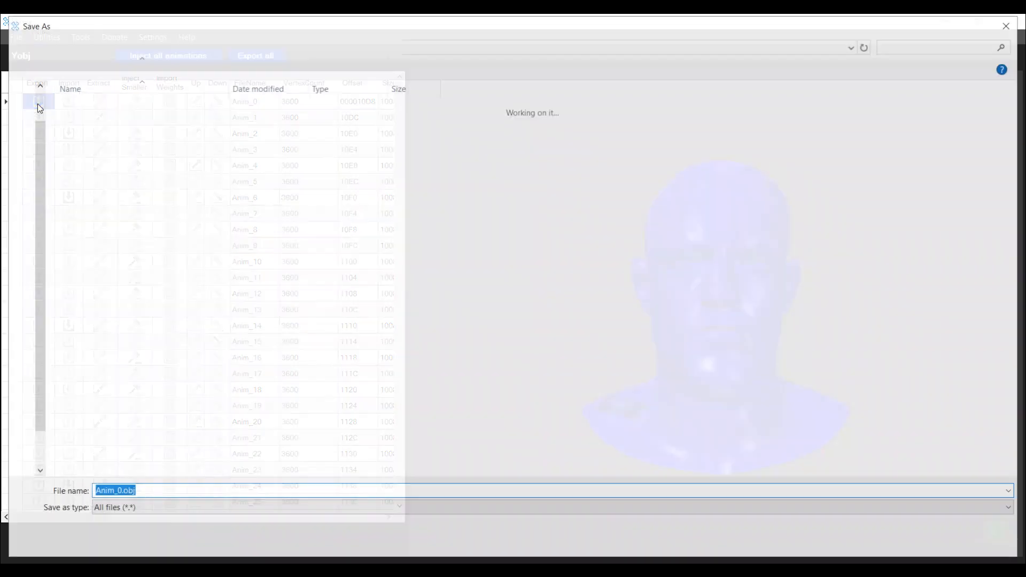
{"action": "double_click", "coordinate": [78, 109]}
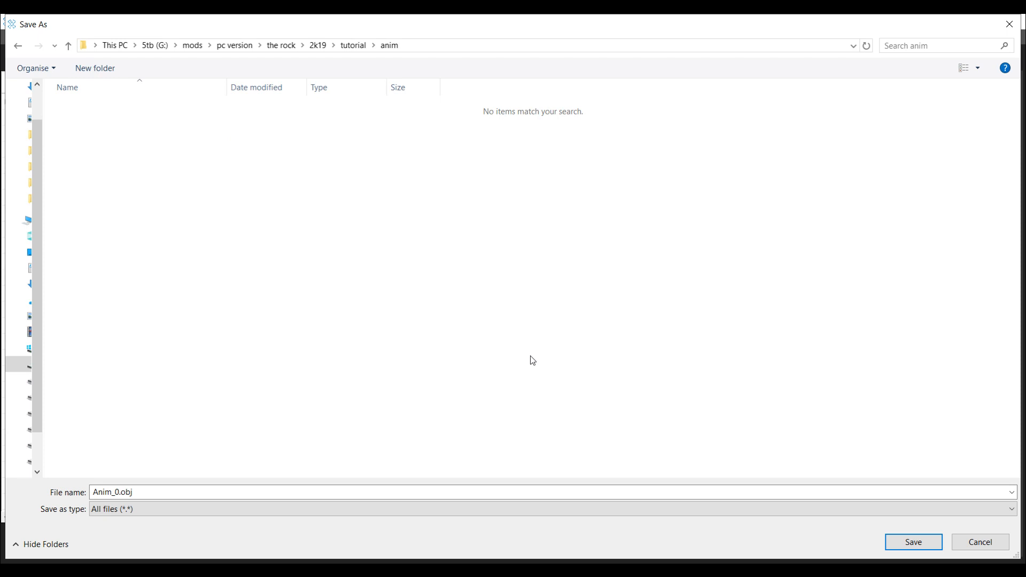
{"action": "left_click", "coordinate": [913, 543]}
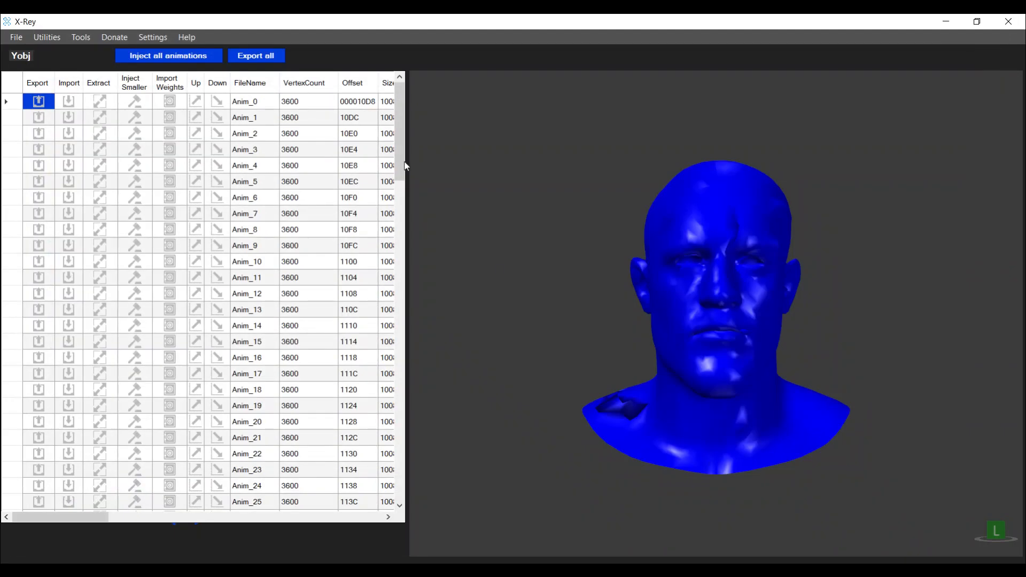
{"action": "left_click_drag", "start_coordinate": [398, 165], "coordinate": [393, 517]}
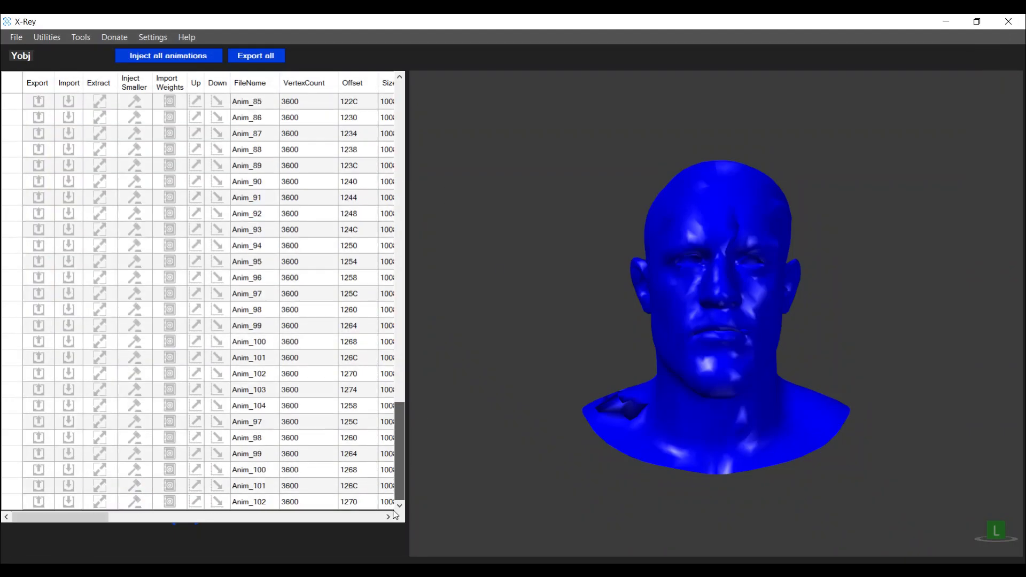
{"action": "left_click_drag", "start_coordinate": [399, 449], "coordinate": [404, 113]}
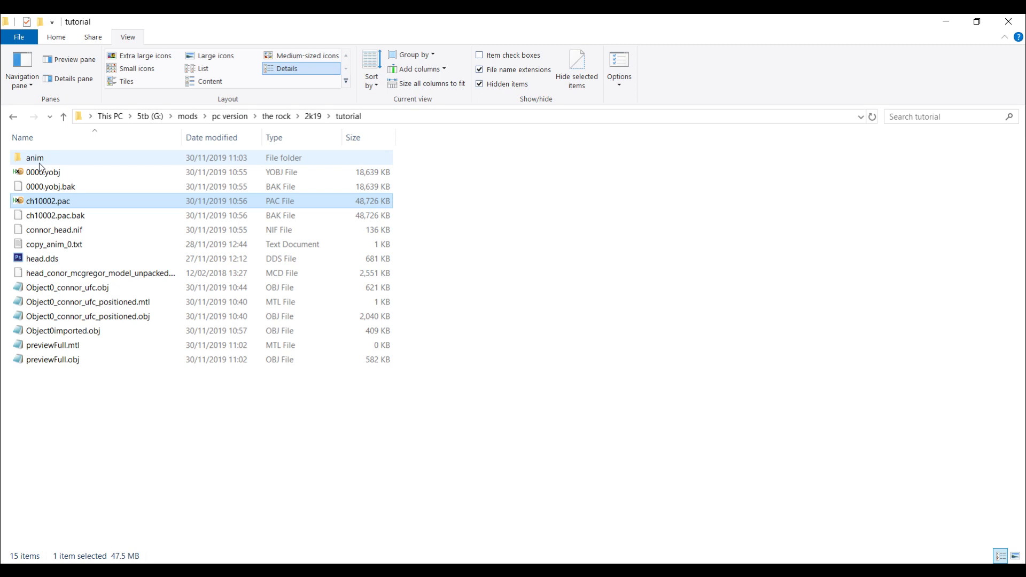
- Rename Anim_0.obj in the anim folder to Anim_.obj
{"action": "double_click", "coordinate": [39, 163]}
{"action": "left_click", "coordinate": [49, 157]}
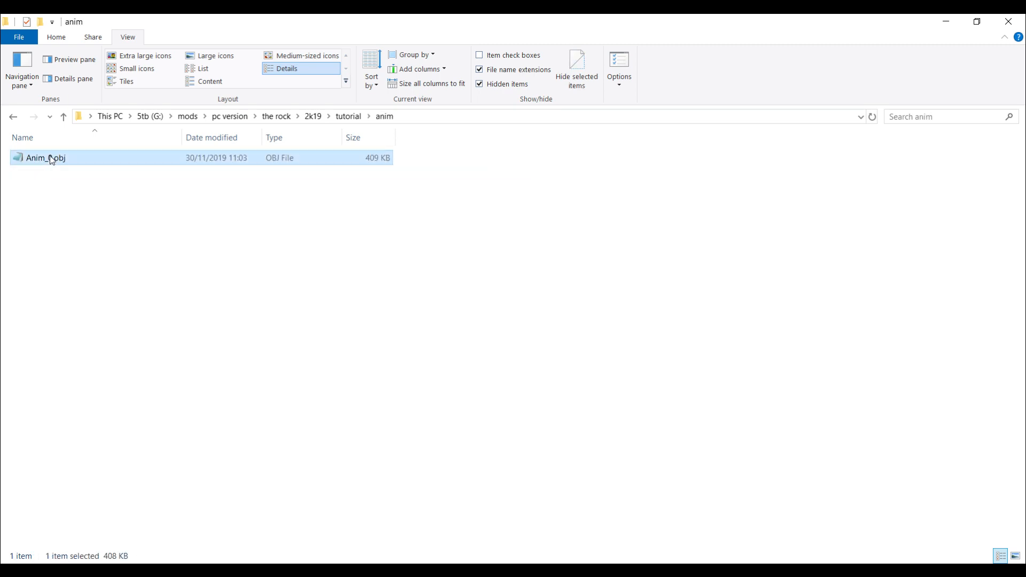
{"action": "left_click", "coordinate": [50, 157]}
{"action": "key", "text": "BackSpace"}
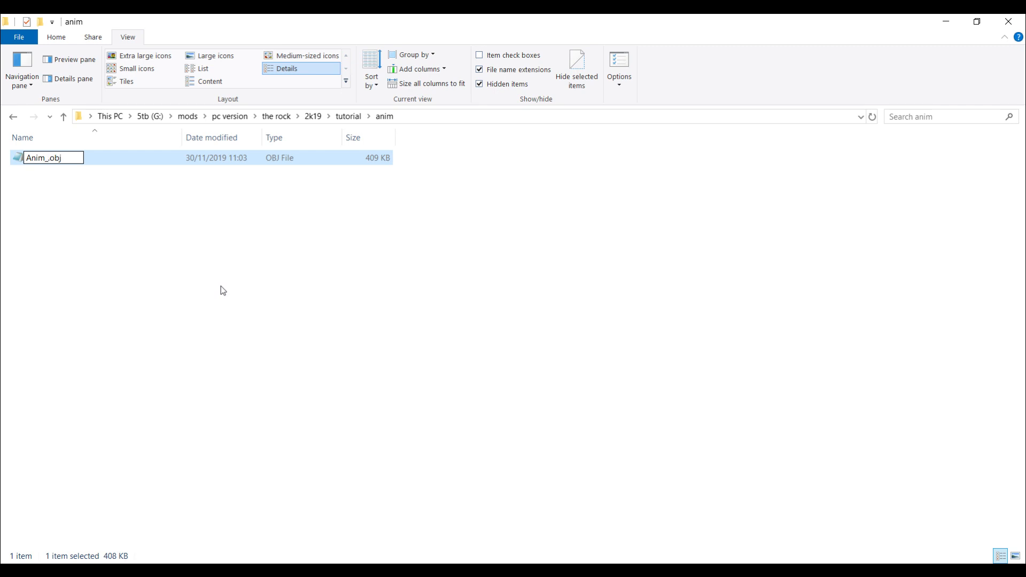
{"action": "left_click", "coordinate": [221, 287]}
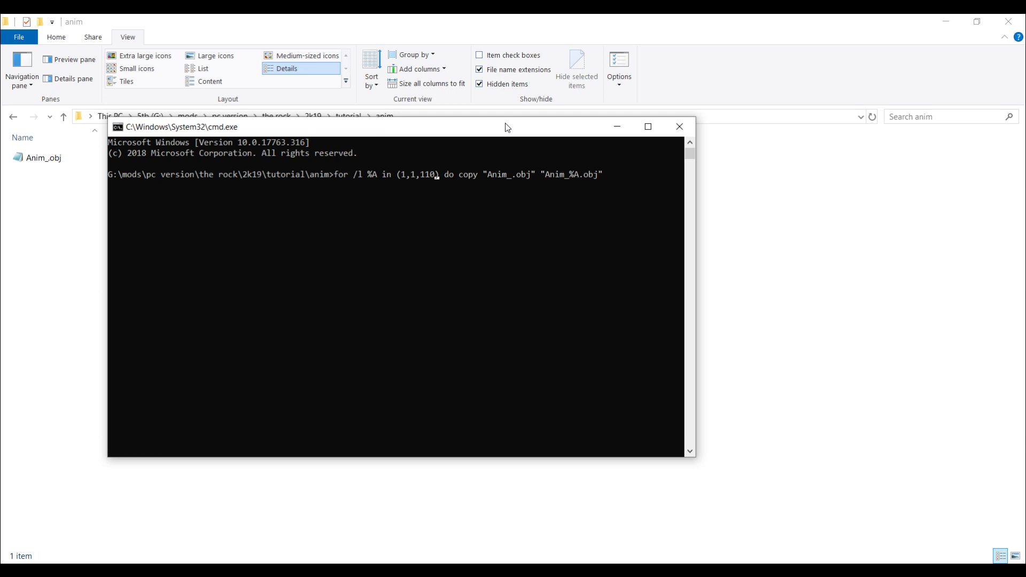
- Run the for /l loop copying Anim_.obj into Anim_1.obj through Anim_110.obj
{"action": "left_click_drag", "start_coordinate": [506, 124], "coordinate": [647, 193]}
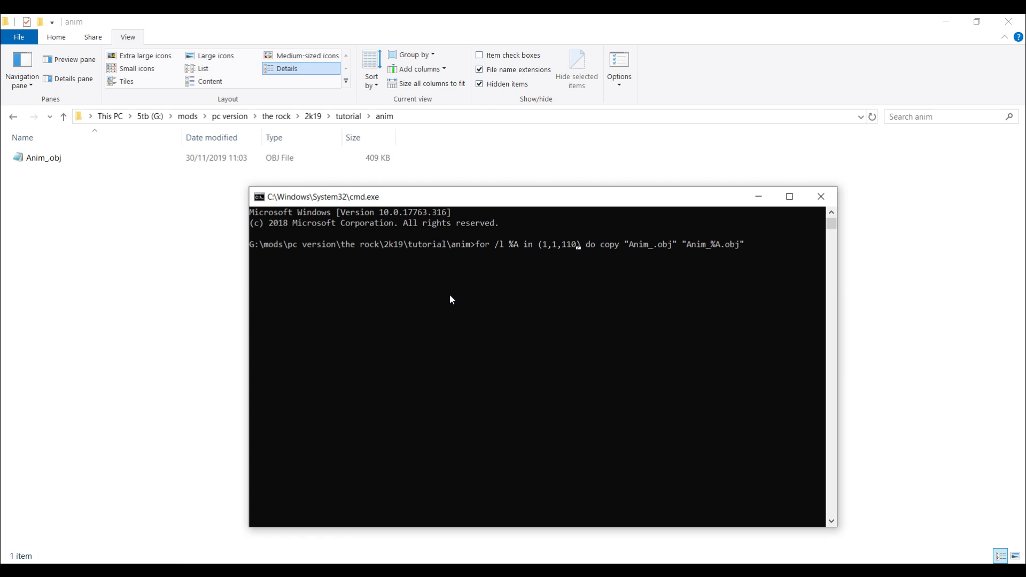
{"action": "left_click", "coordinate": [670, 297]}
{"action": "key", "text": "Escape"}
{"action": "key", "text": "Return"}
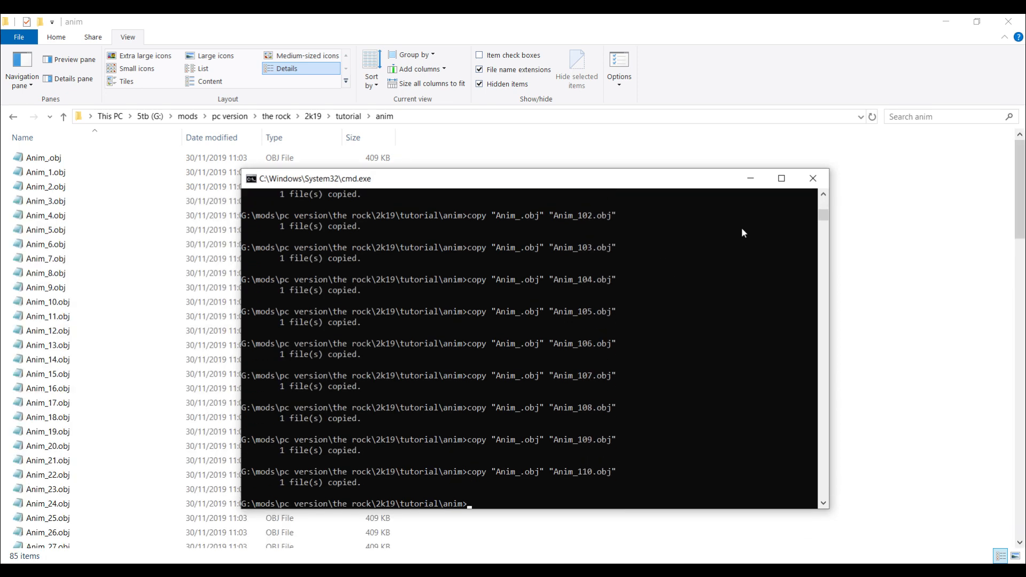
- Start renaming the original Anim_.obj back to Anim_0.obj in Explorer
{"action": "left_click", "coordinate": [565, 18]}
{"action": "left_click", "coordinate": [40, 165]}
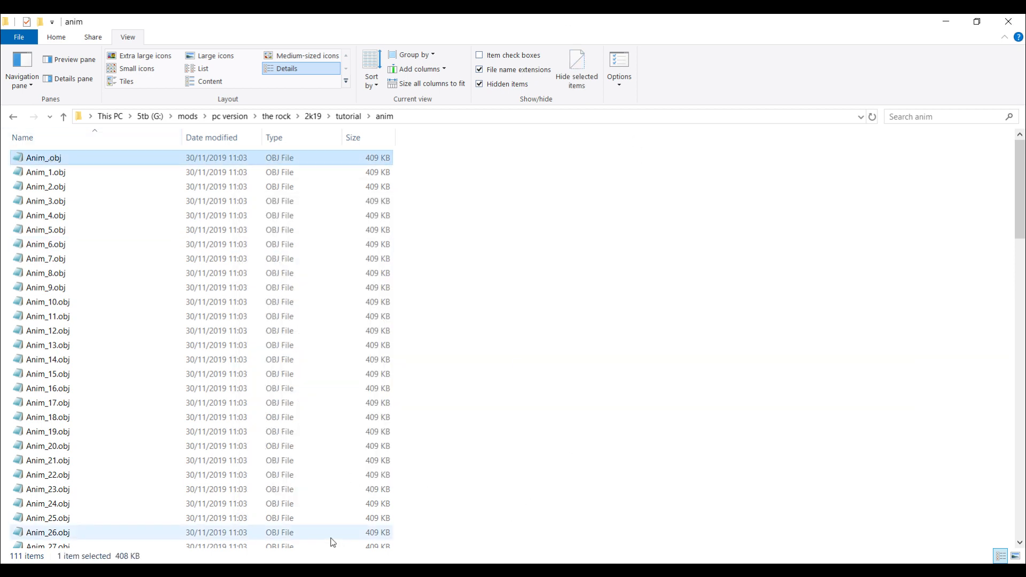
{"action": "left_click", "coordinate": [48, 161]}
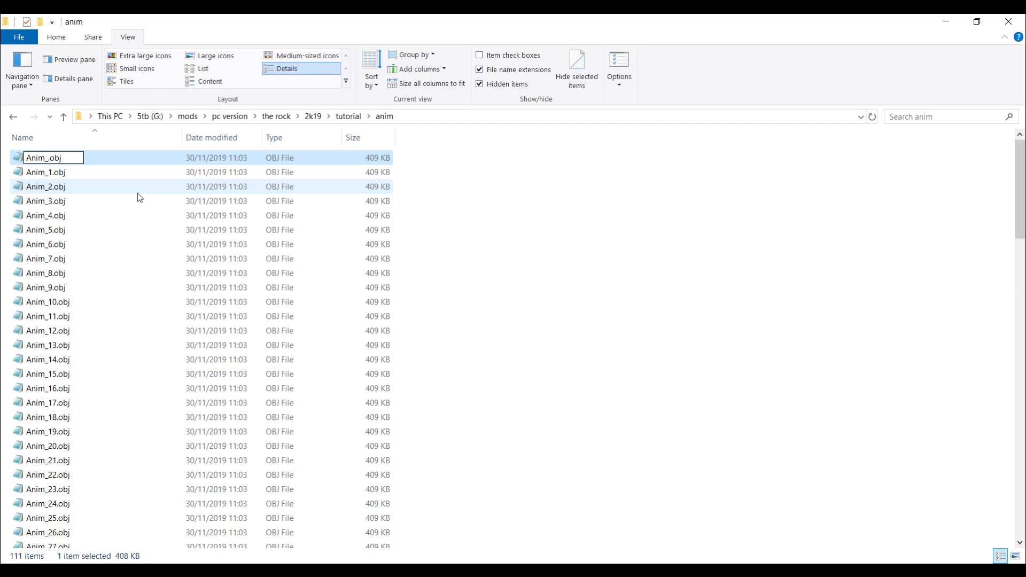
{"action": "type", "text": "0"}
- Commit the Anim_0.obj name and inject all animations from the anim folder in X-Rey
{"action": "left_click", "coordinate": [685, 333]}
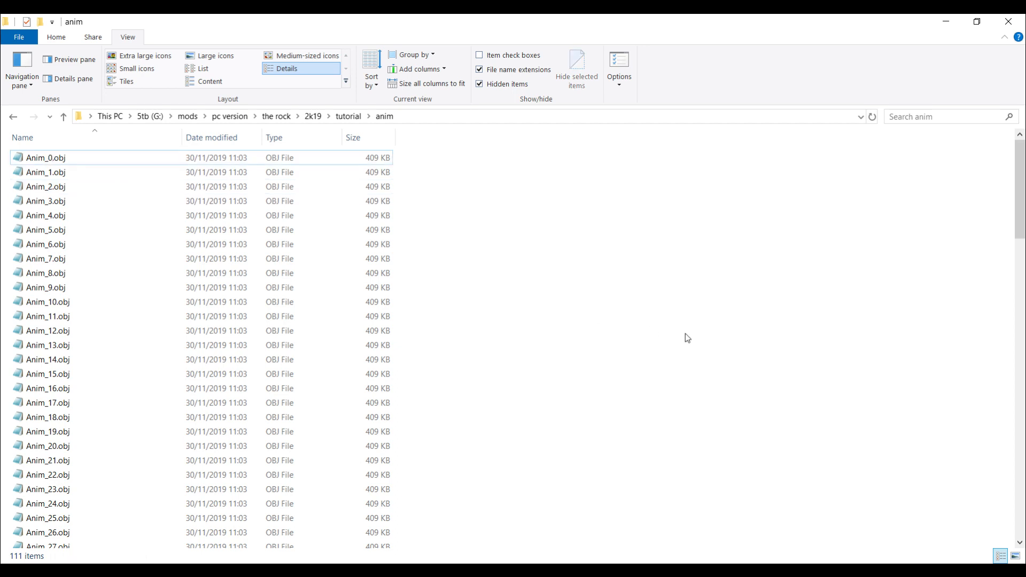
{"action": "left_click", "coordinate": [301, 525]}
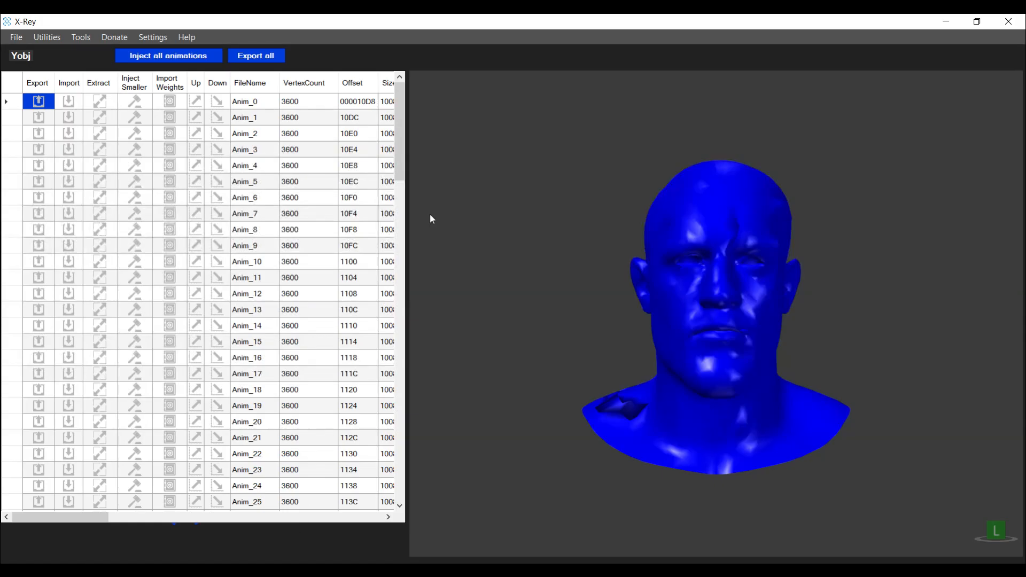
{"action": "left_click_drag", "start_coordinate": [406, 183], "coordinate": [410, 549]}
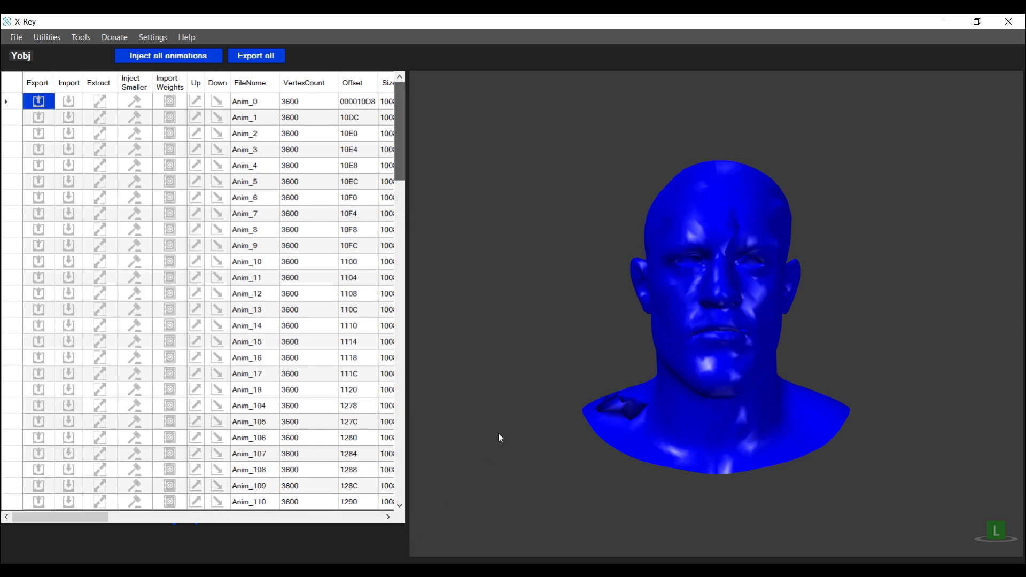
{"action": "left_click_drag", "start_coordinate": [399, 176], "coordinate": [398, 502]}
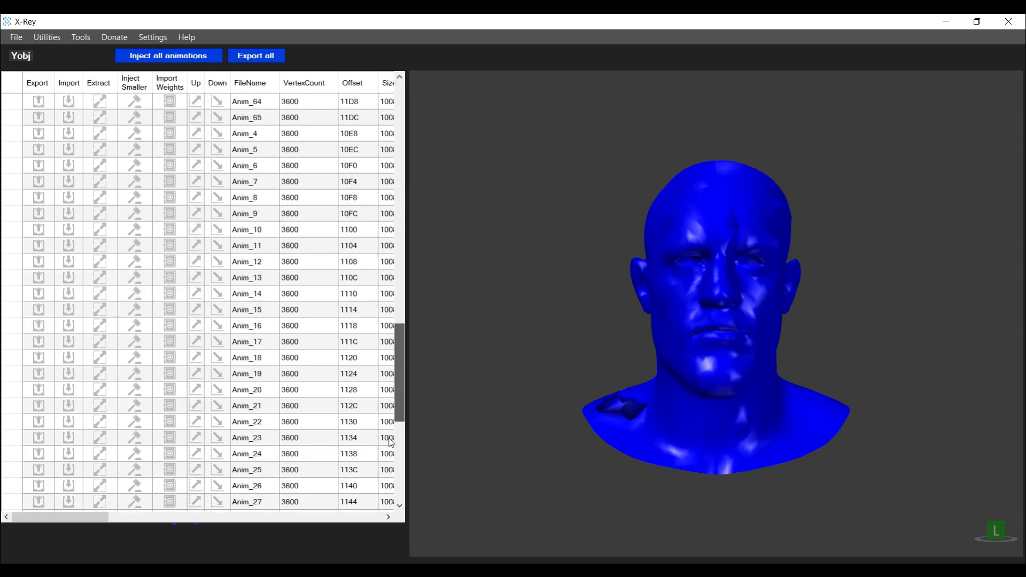
{"action": "left_click", "coordinate": [183, 62]}
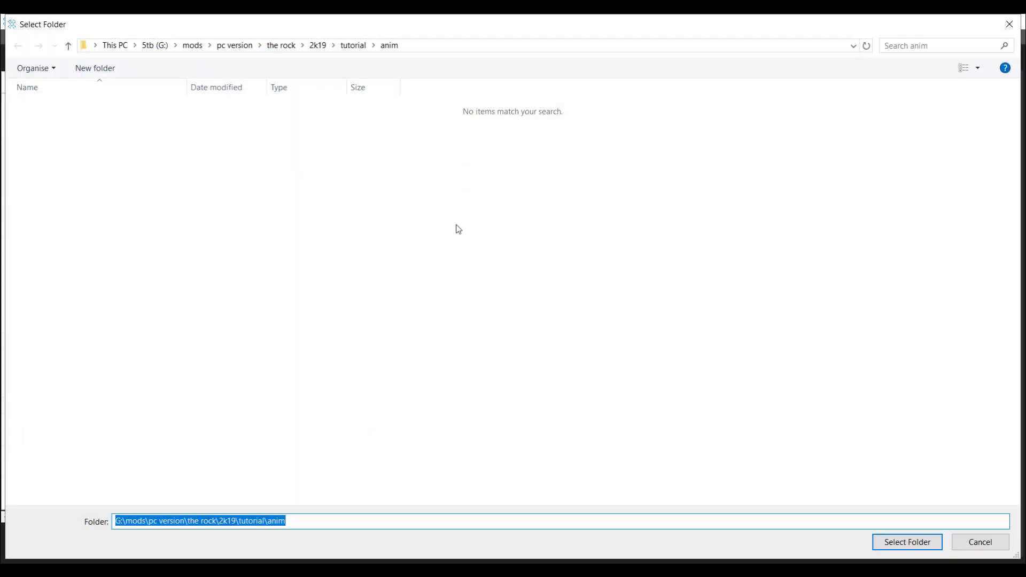
{"action": "left_click", "coordinate": [882, 543]}
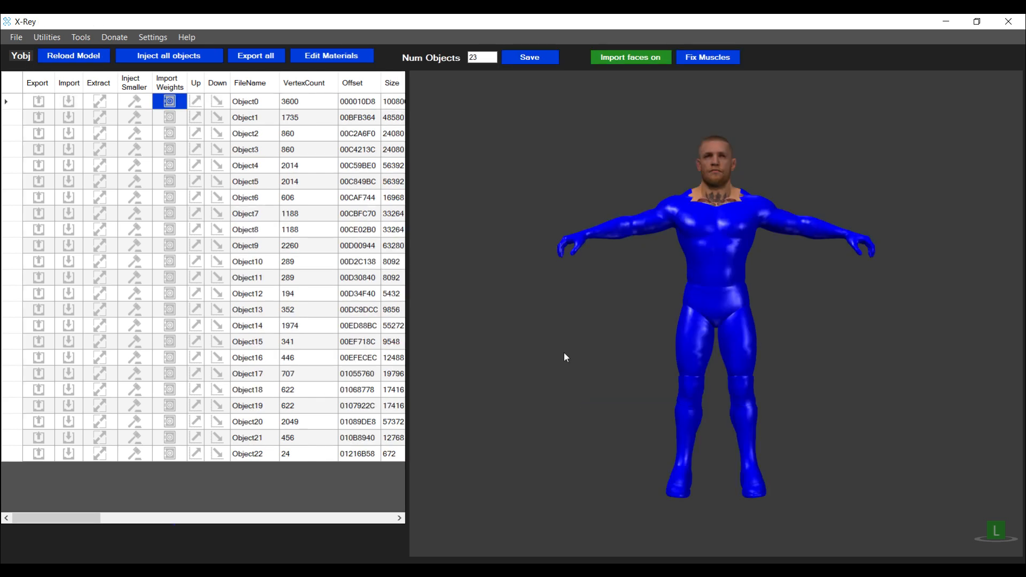
- Confirm the model injection success in the archive packer
{"action": "left_click", "coordinate": [262, 532]}
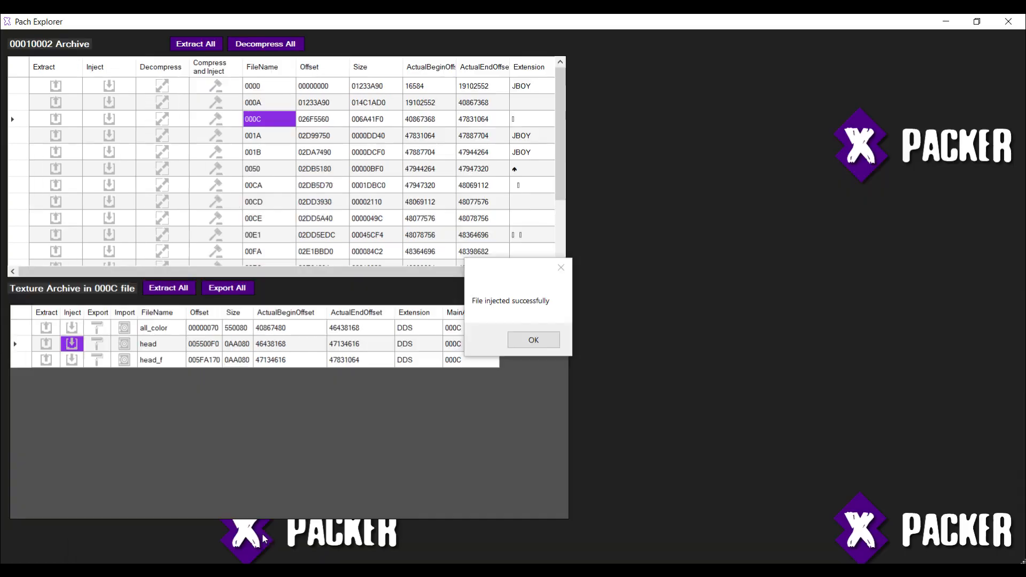
{"action": "left_click", "coordinate": [522, 343]}
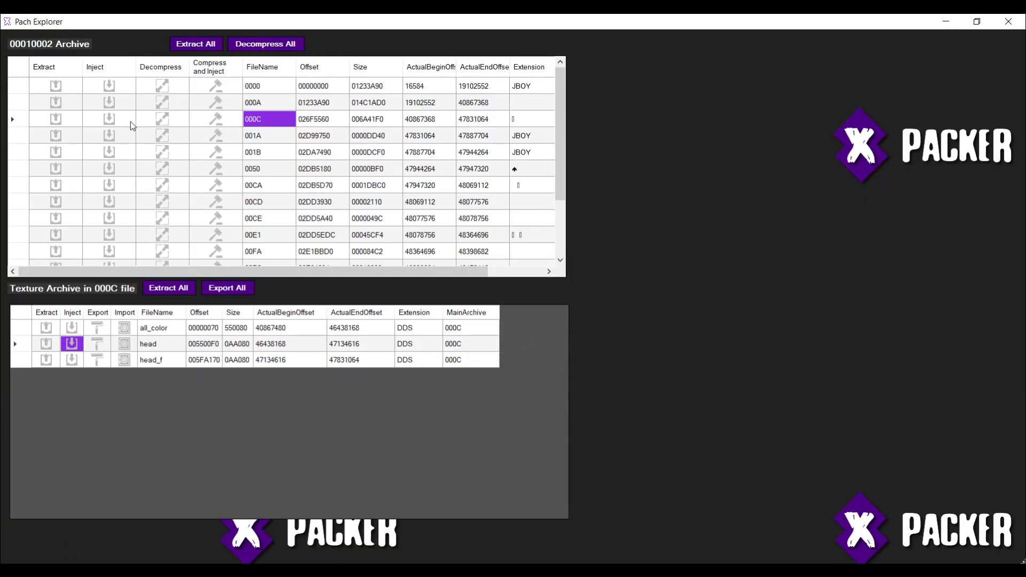
- Play The Rock's full ramp entrance preview to verify the McGregor head, then exit the editor to the main menu
{"action": "key", "text": "Return"}
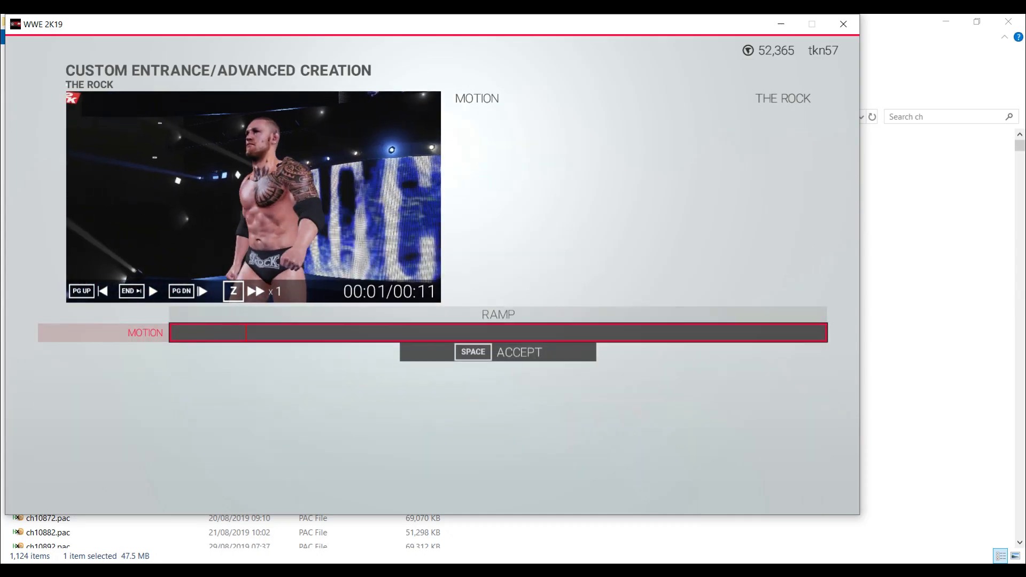
{"action": "key", "text": "space"}
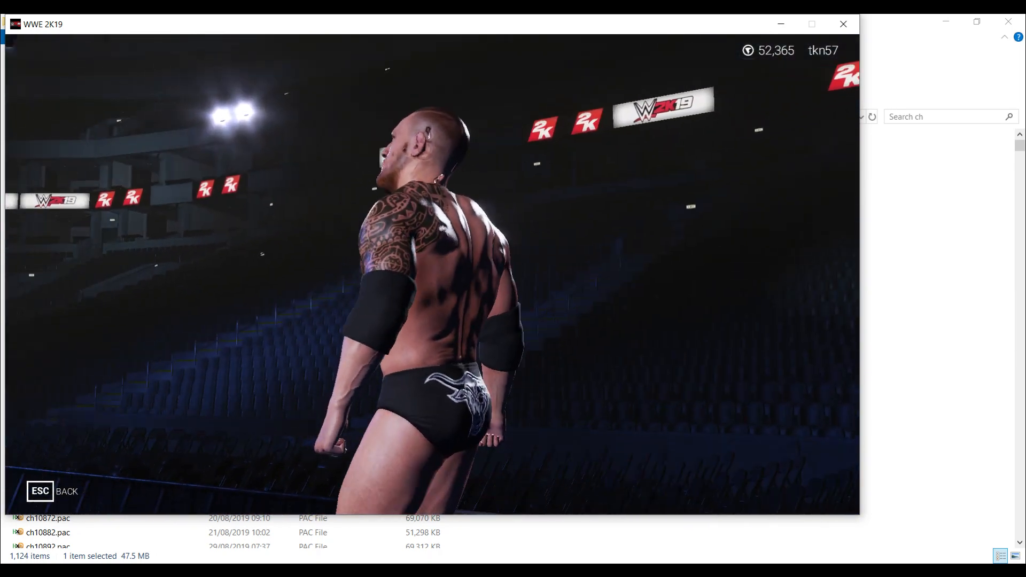
{"action": "key", "text": "Escape"}
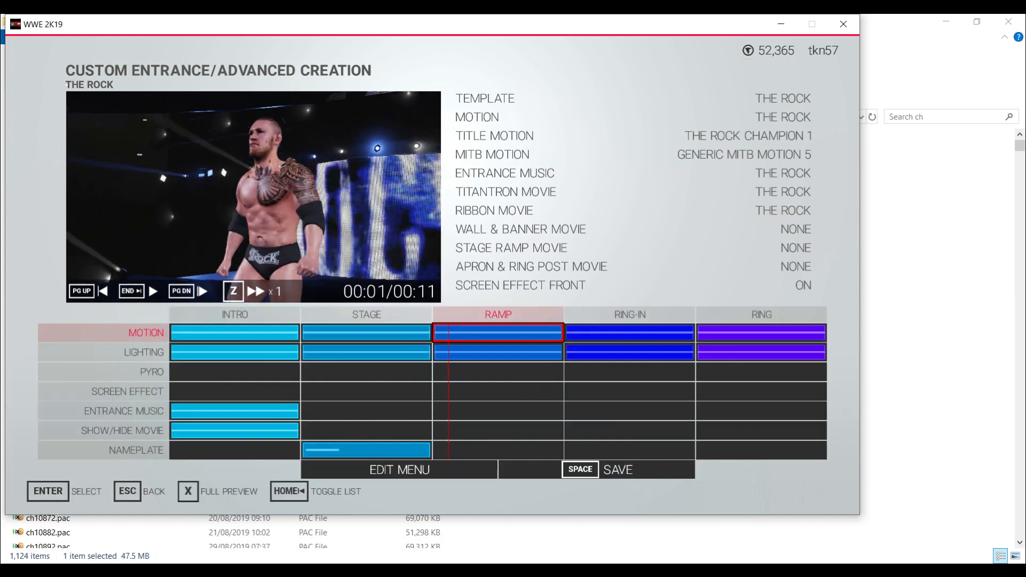
{"action": "key", "text": "Escape"}
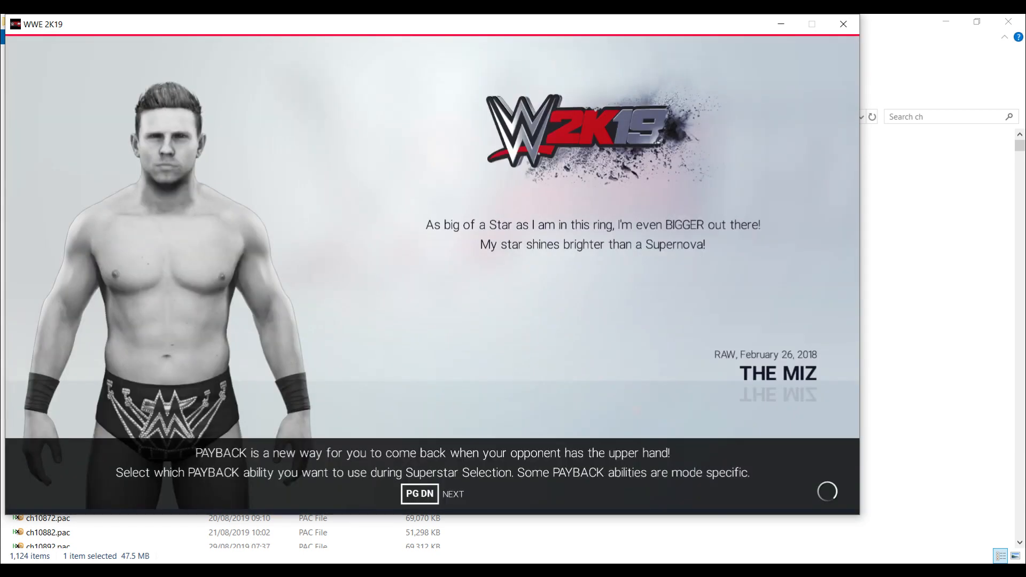
{"action": "key", "text": "Left"}
{"action": "key", "text": "Left"}
{"action": "key", "text": "Left"}
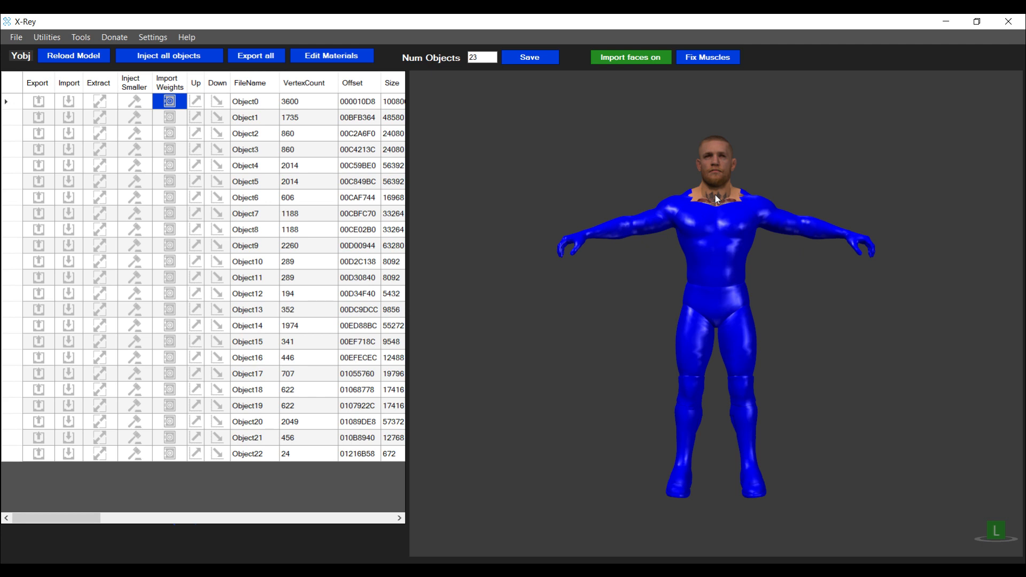